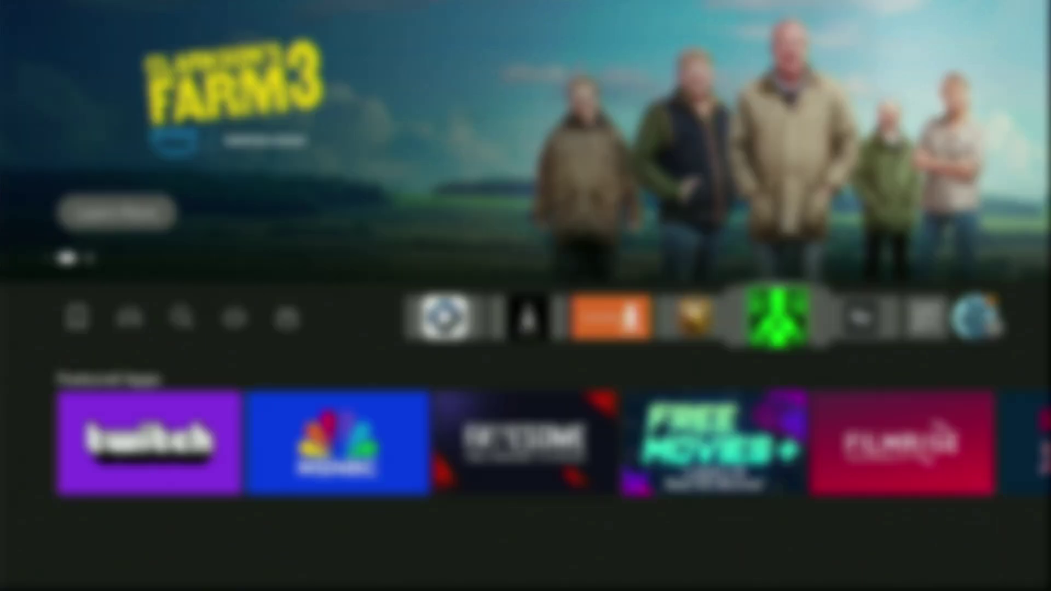
Open the streaming app's Trending titles and scroll down the poster grid as more rows load
key("Return")
key("Down")
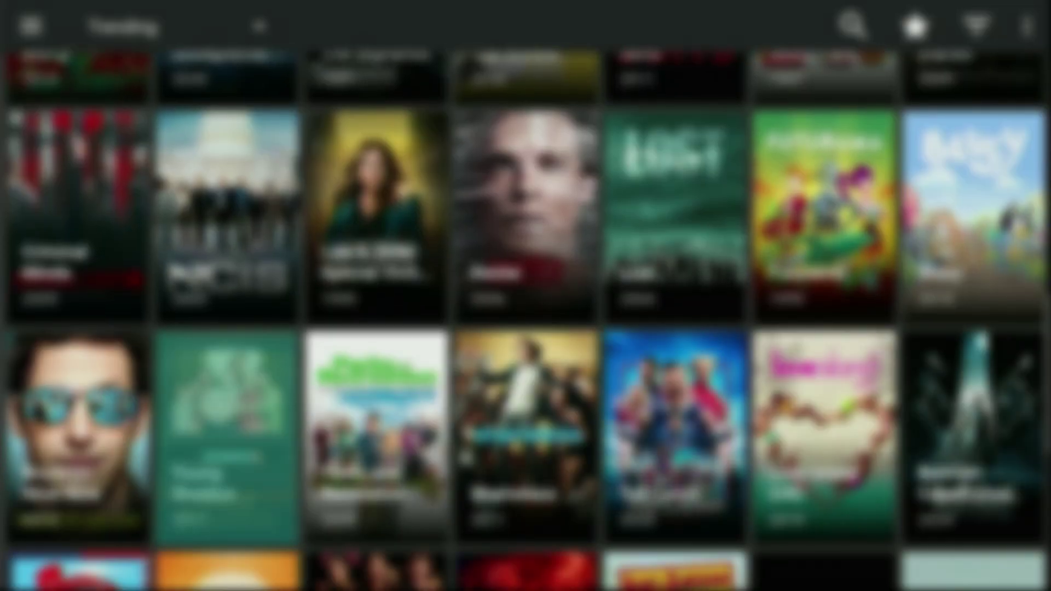
key("Down")
key("Down")
key("Down")
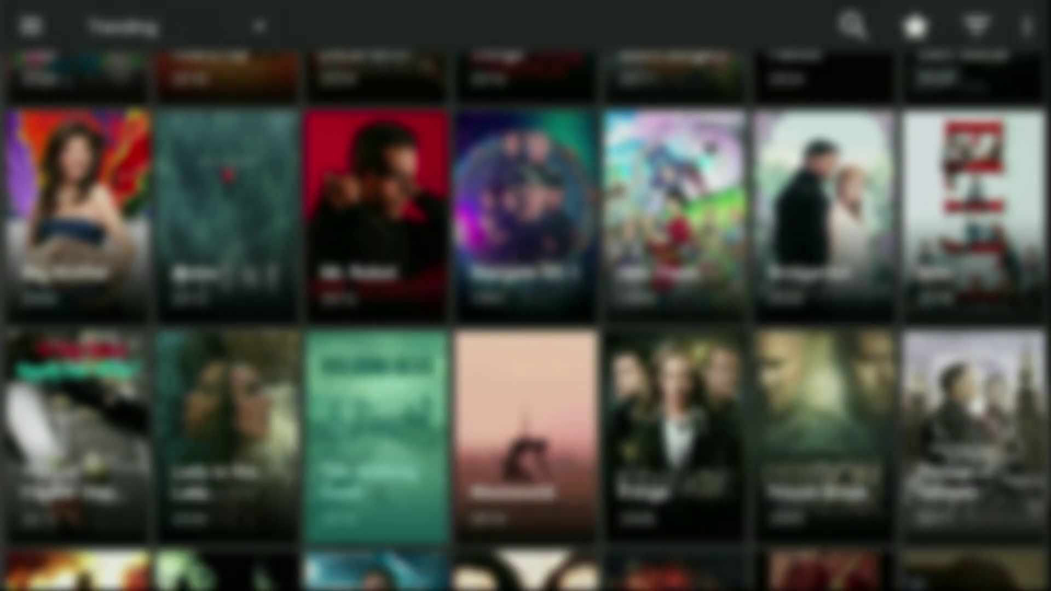
key("Down")
key("Down")
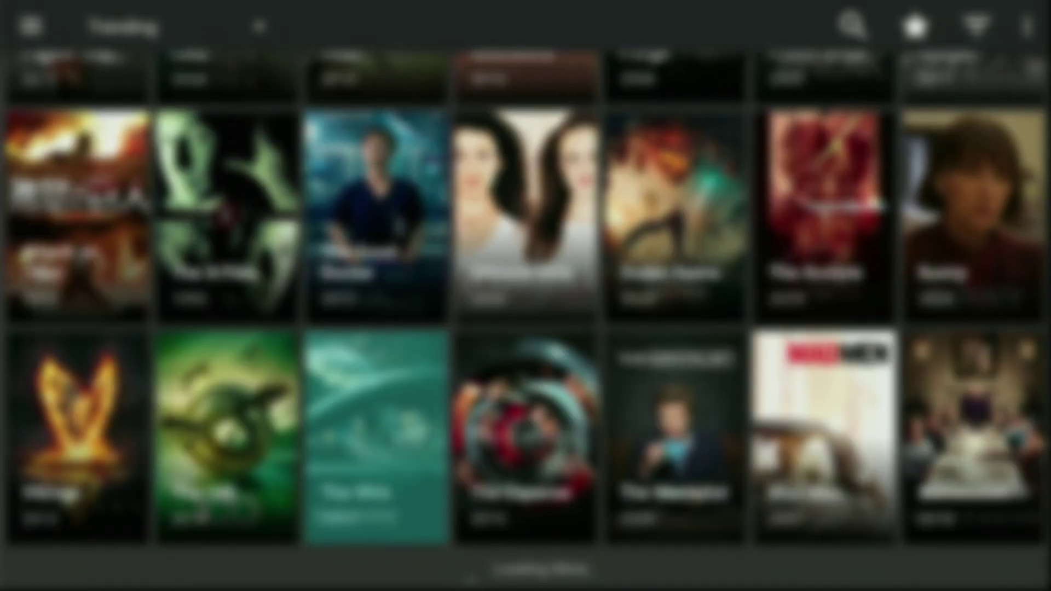
key("Down")
key("Down")
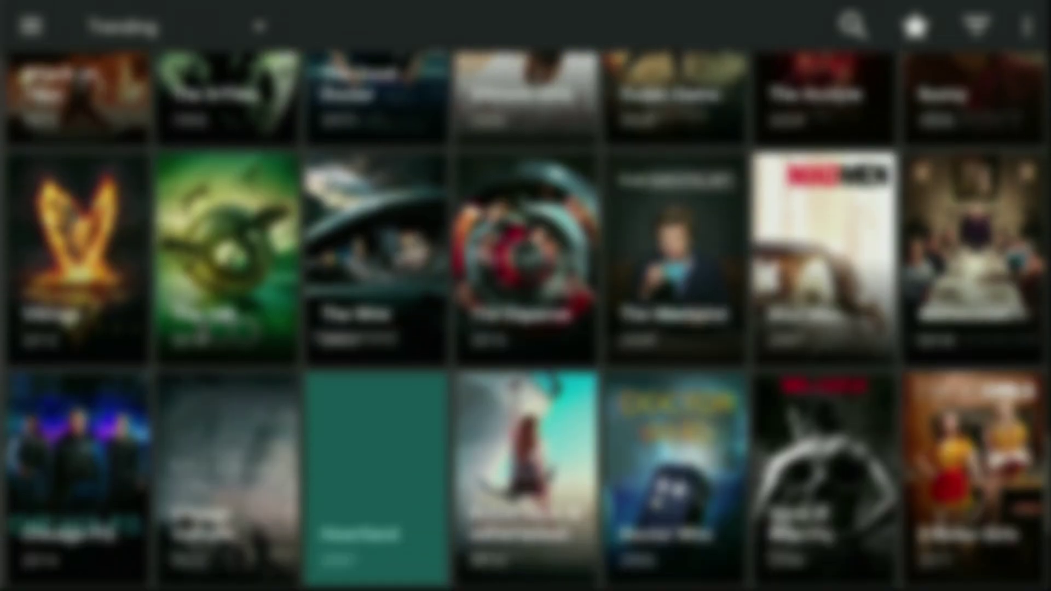
key("Down")
key("Down")
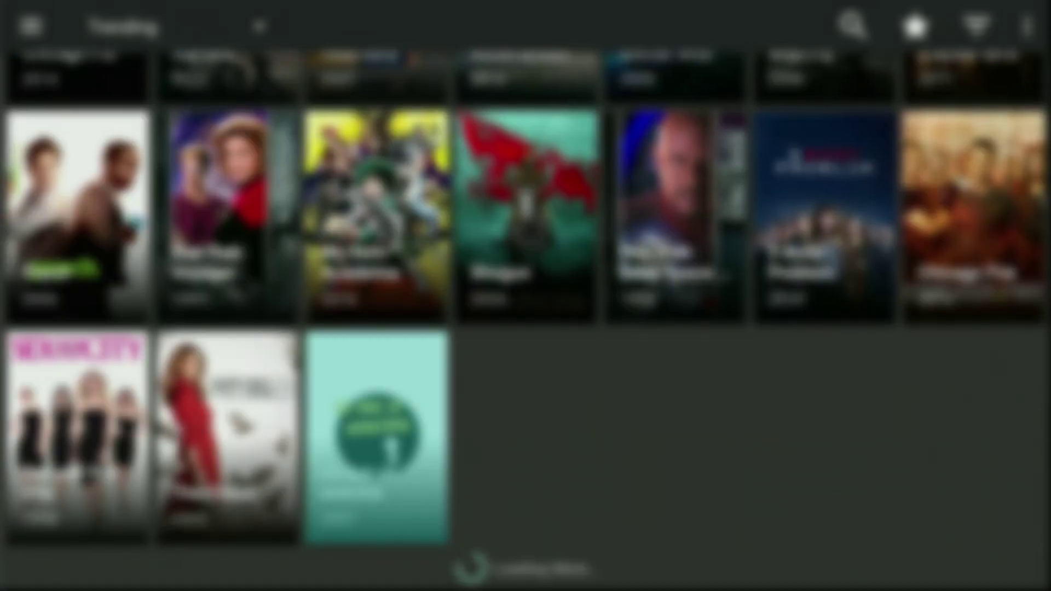
key("Down")
key("Down")
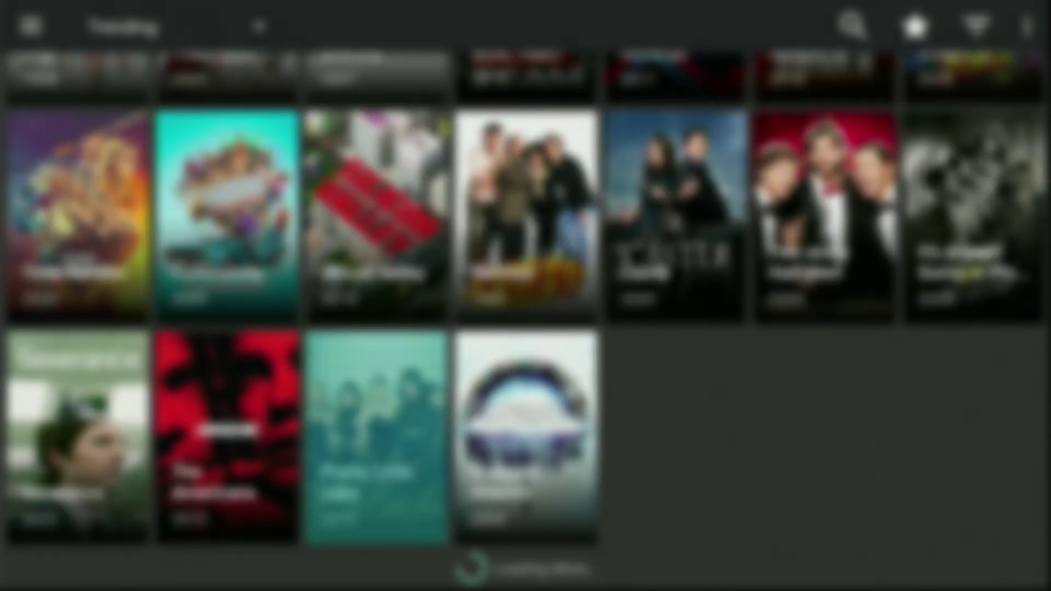
key("Down")
key("Down")
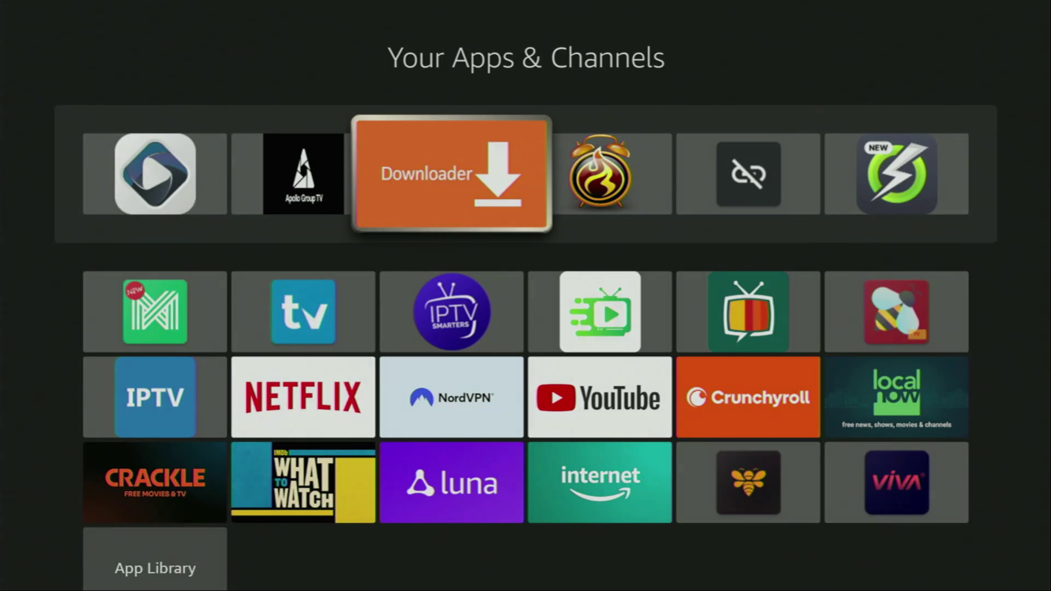
From the home screen's search section, enter 'Do' on the on-screen keyboard
key("Escape")
key("Left")
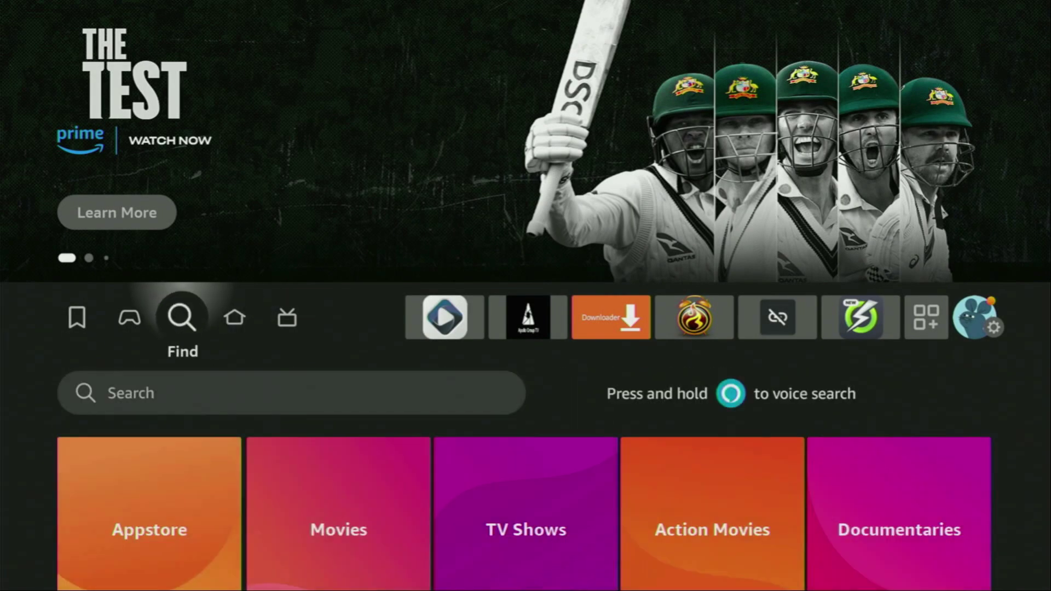
key("Down")
key("Return")
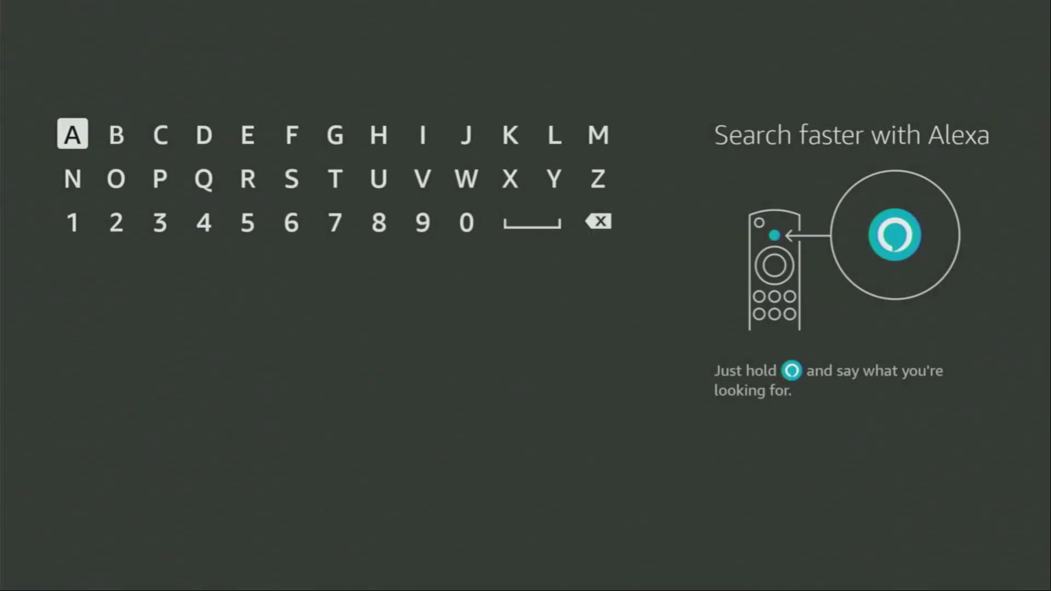
key("Right")
key("Right")
key("Right")
key("Return")
key("Down")
key("Left")
key("Left")
key("Return")
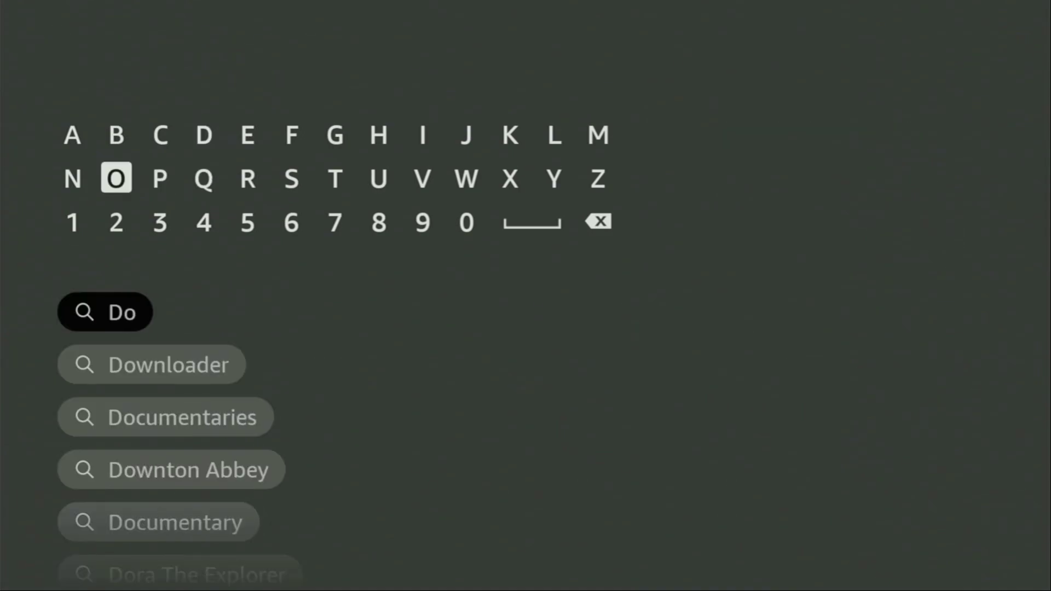
Pick the Downloader suggestion to show its search results, then leave them
key("Down")
key("Down")
key("Down")
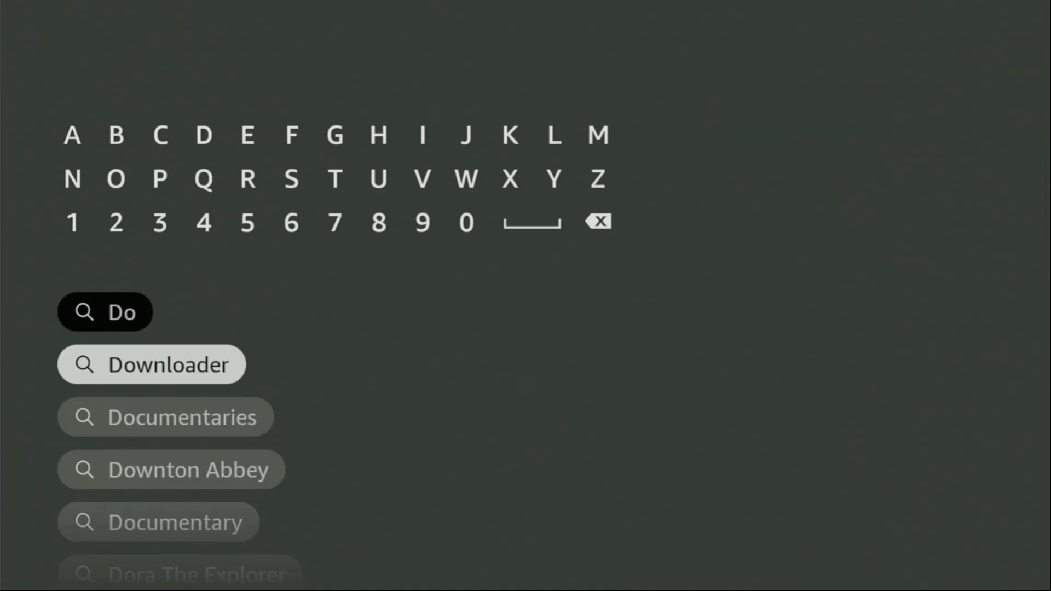
key("Return")
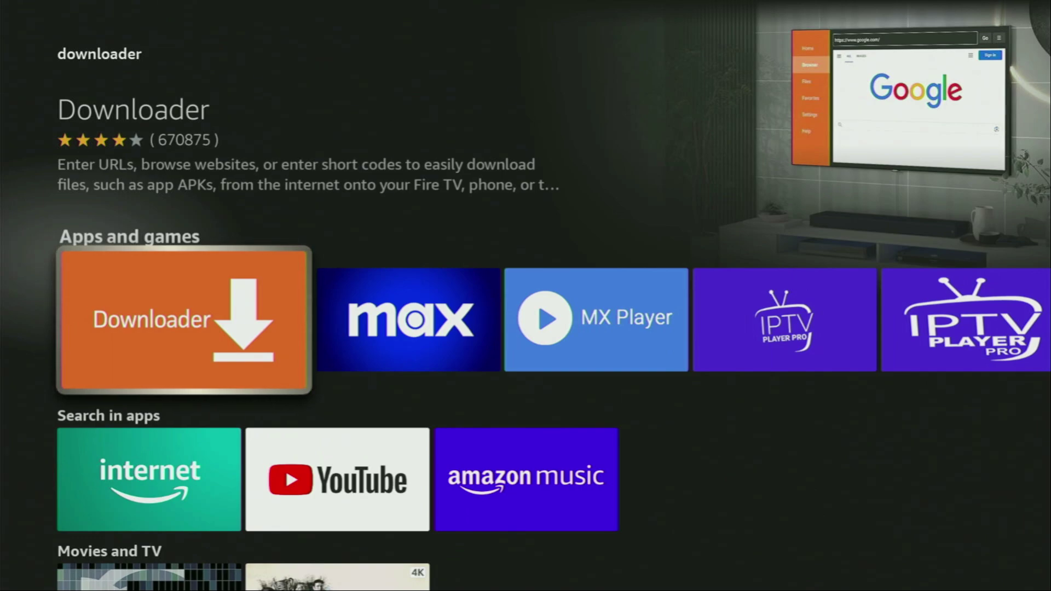
key("Return")
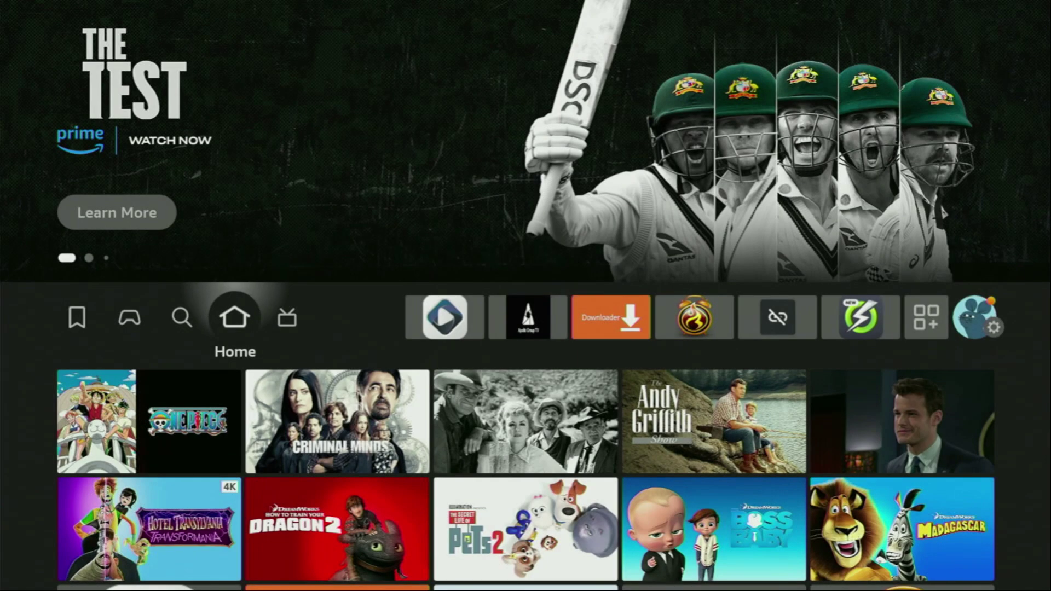
Go to Settings > My Fire TV and highlight Developer options
key("Right")
key("Right")
key("Right")
key("Right")
key("Right")
key("Right")
key("Right")
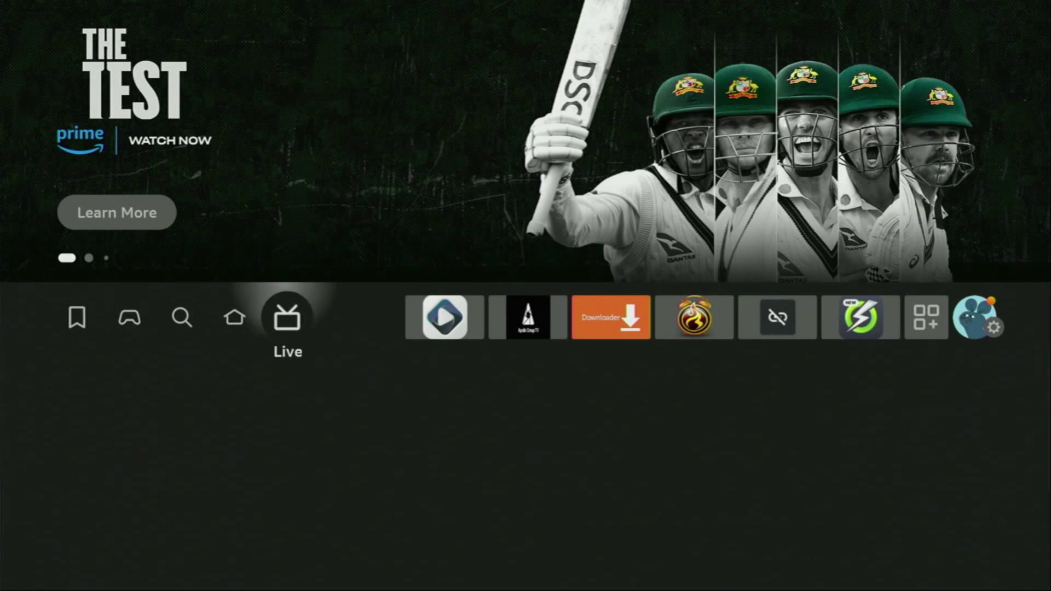
key("Right")
key("Right")
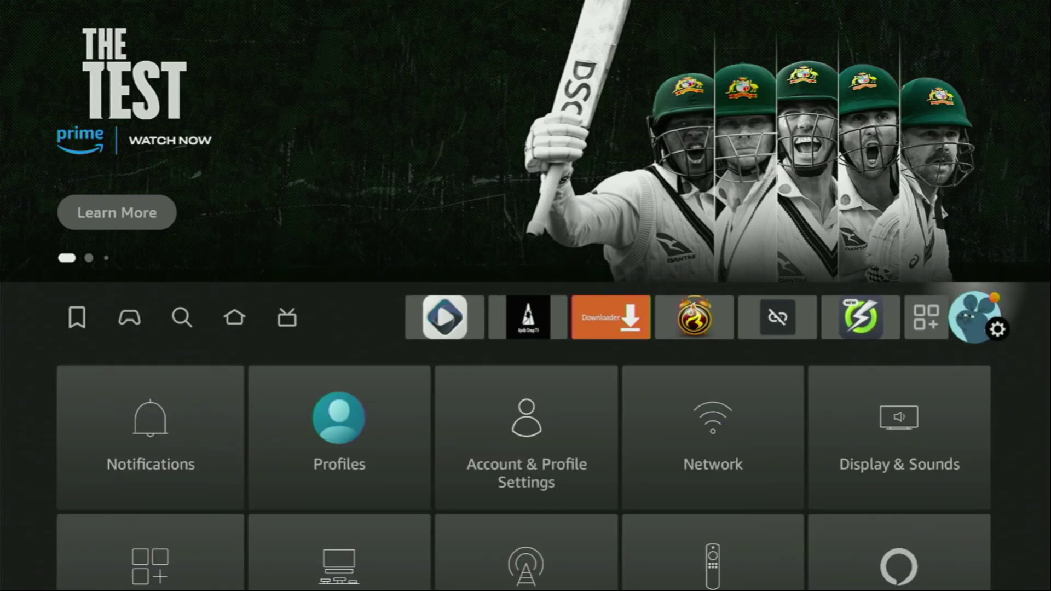
key("Down")
key("Down")
key("Down")
key("Right")
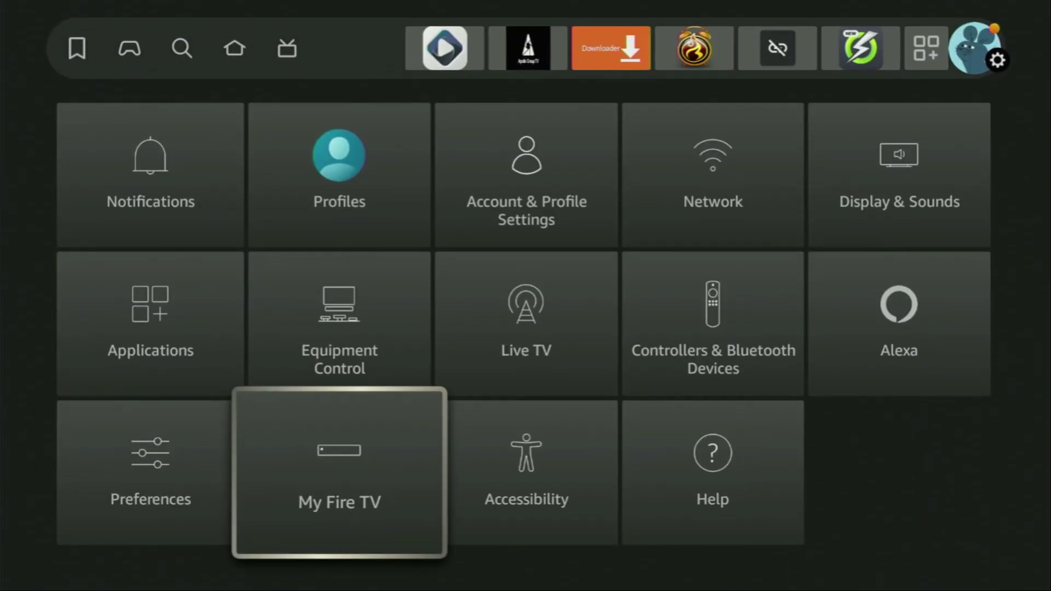
key("Return")
key("Down")
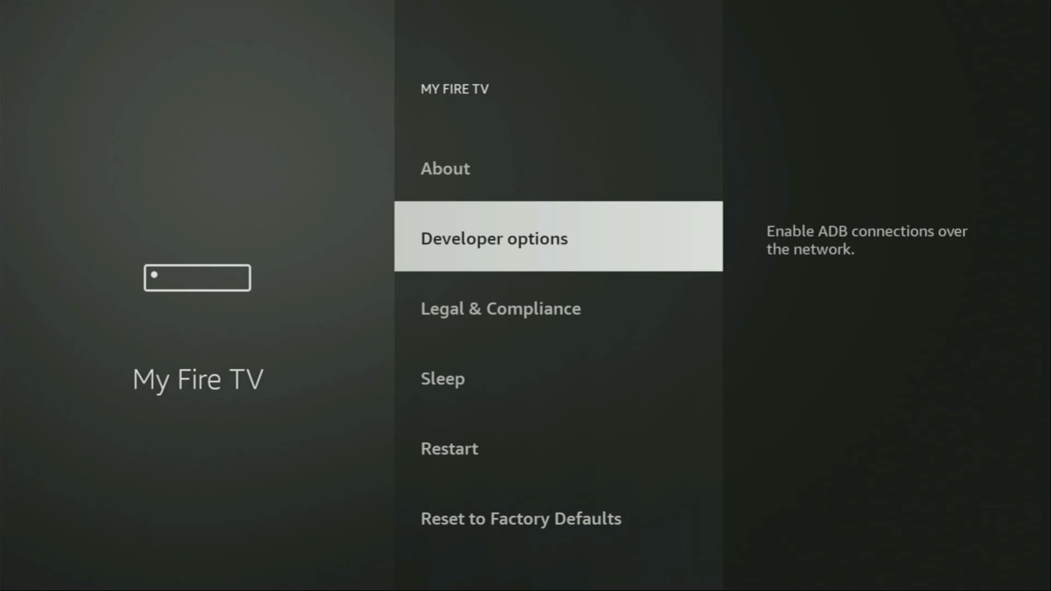
key("Down")
key("Down")
key("Down")
key("Down")
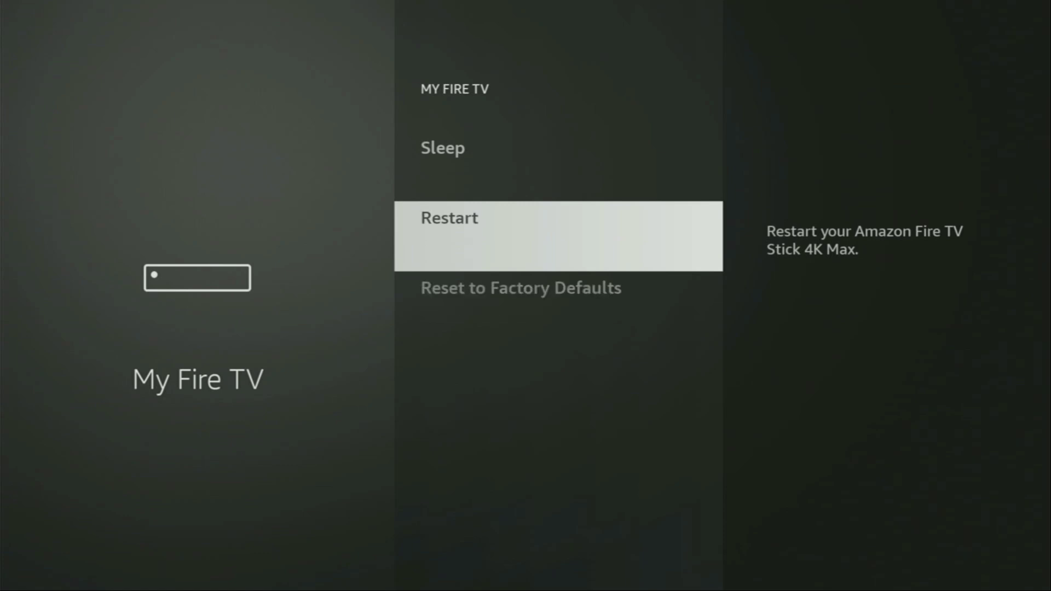
key("Up")
key("Up")
key("Up")
key("Up")
key("Up")
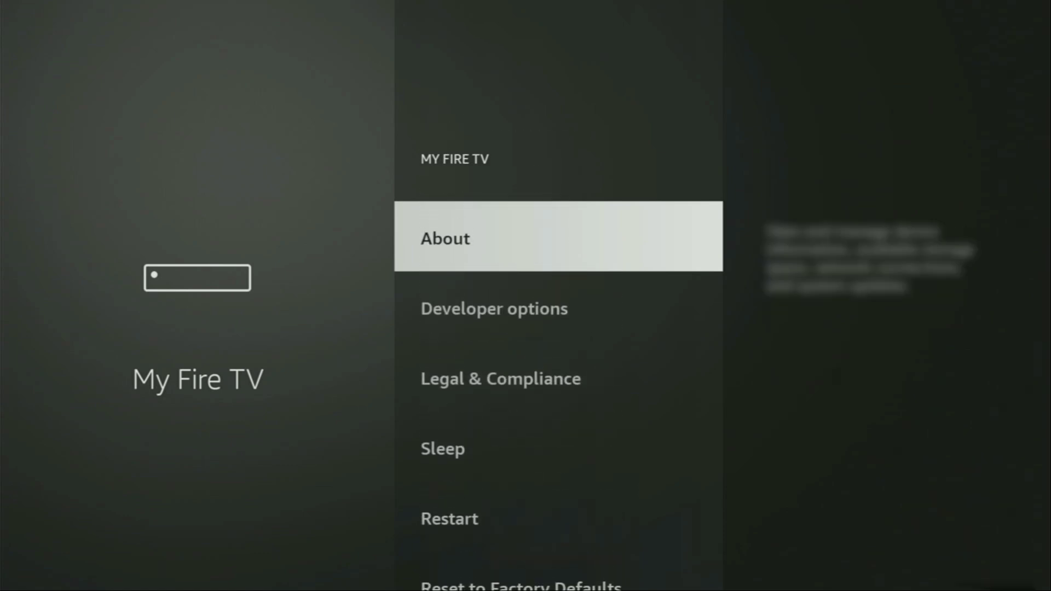
key("Return")
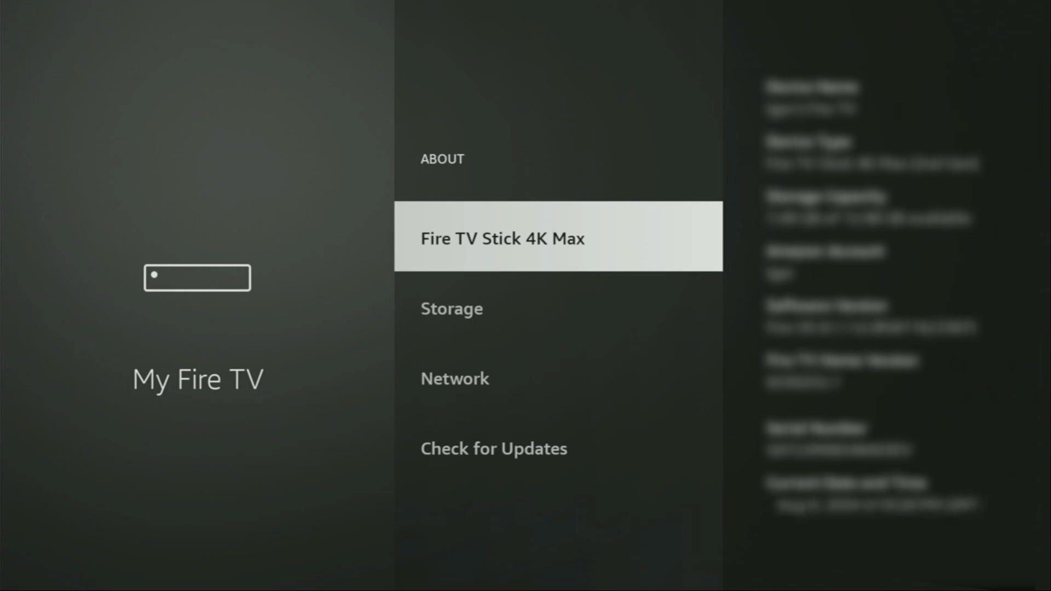
key("Return")
key("Escape")
key("Down")
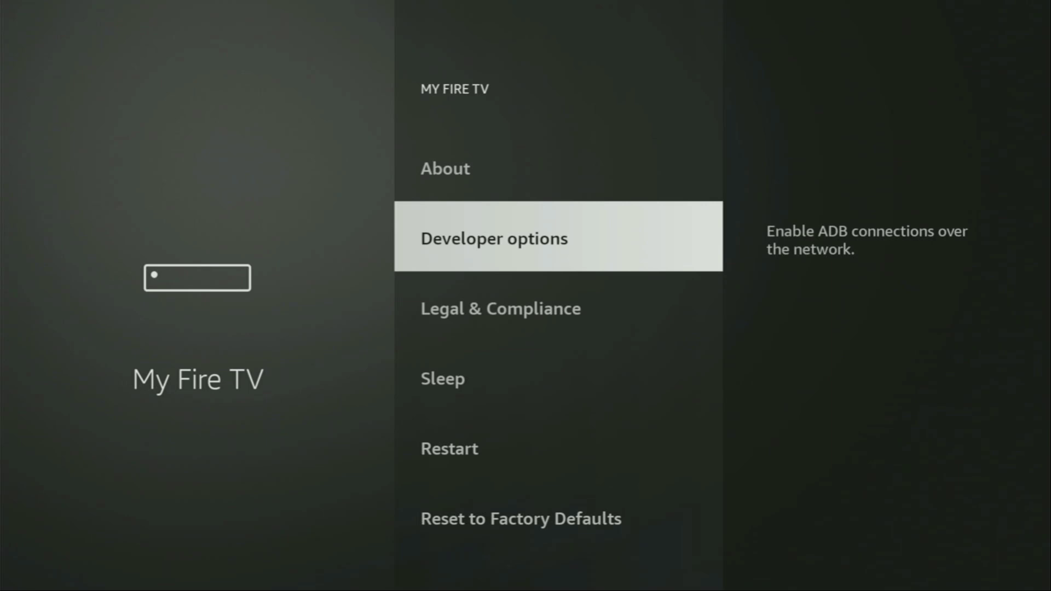
Open Developer options > Install unknown apps
key("Return")
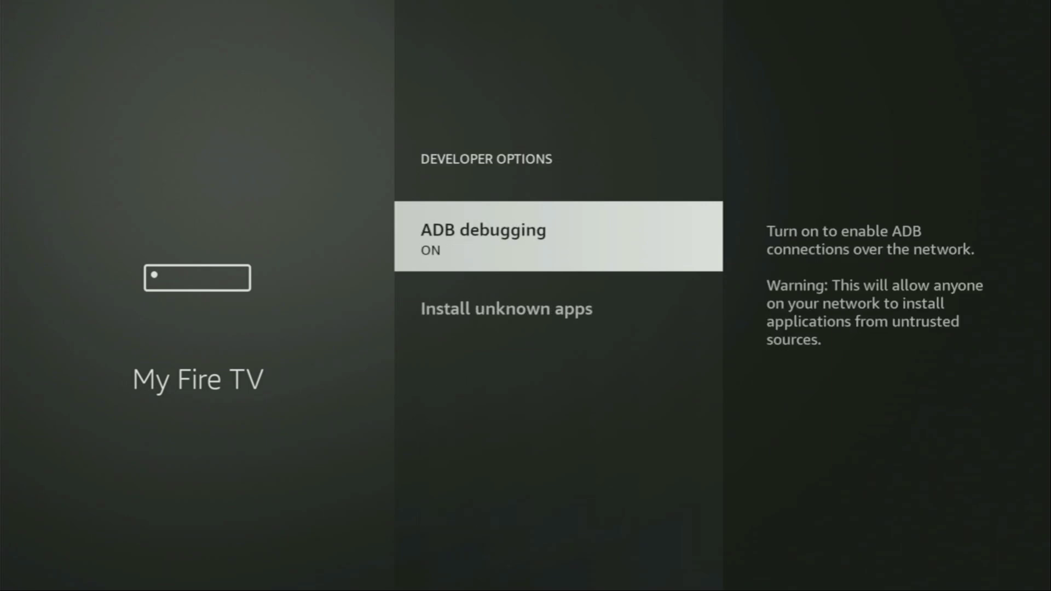
key("Down")
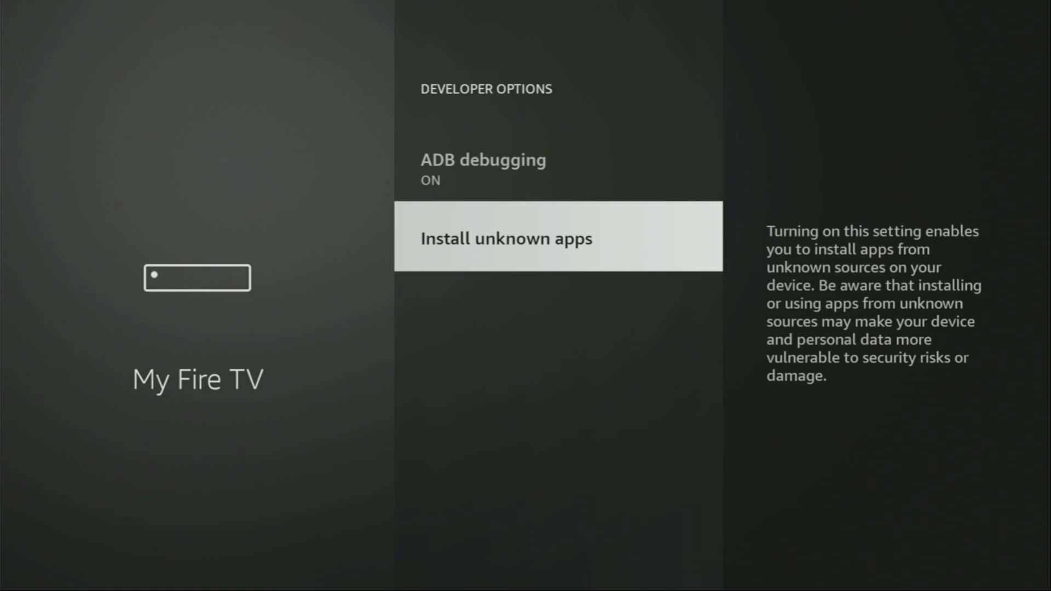
key("Return")
Check each app's install permission, confirming Downloader is ON, then go Home
key("Down")
key("Down")
key("Down")
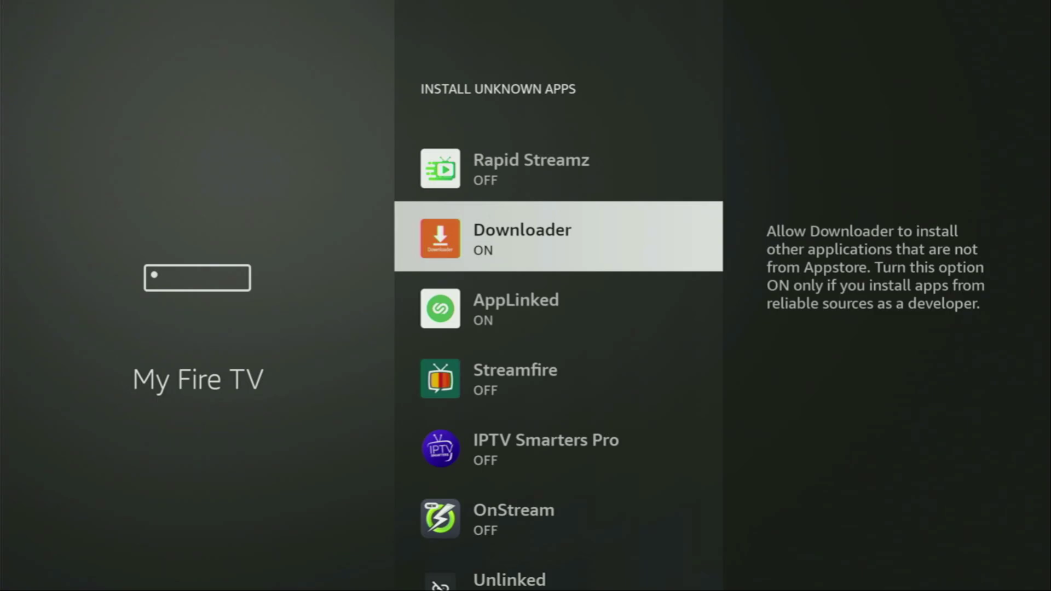
key("Down")
key("Down")
key("Down")
key("Down")
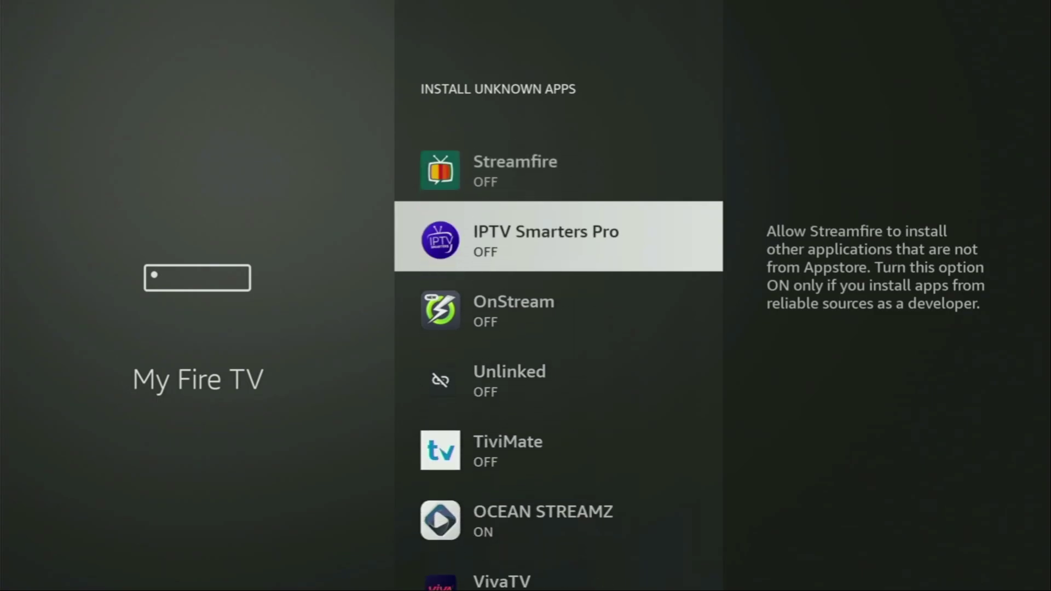
key("Down")
key("Down")
key("Down")
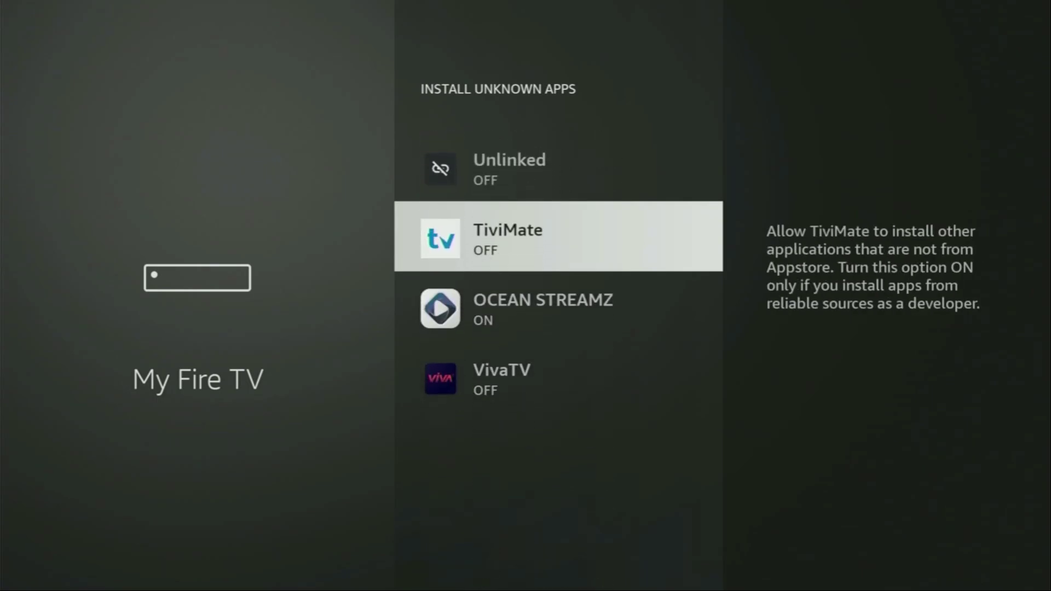
key("Down")
key("Up")
key("Up")
key("Up")
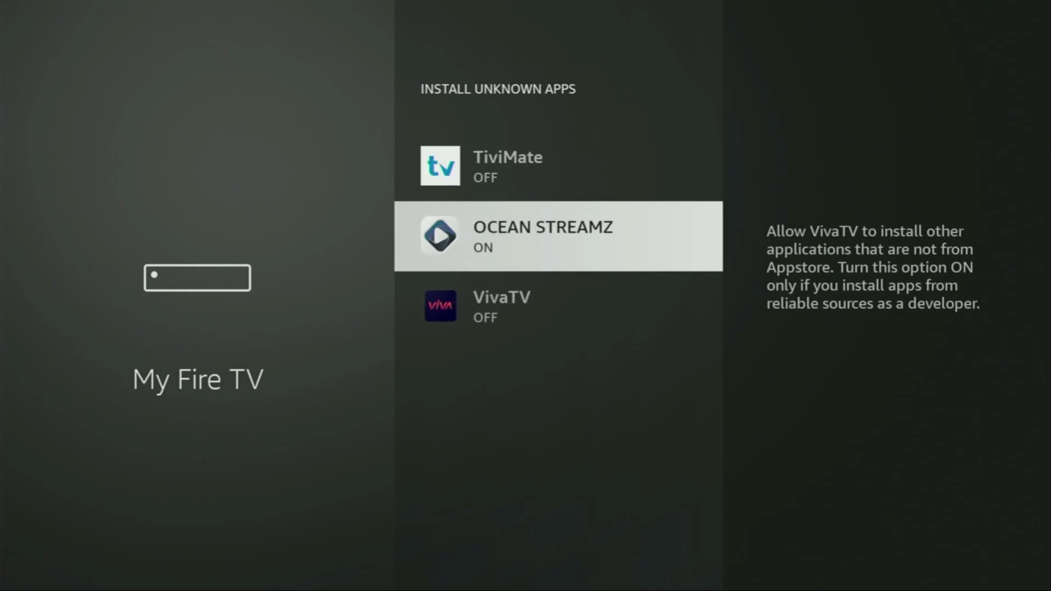
key("Up")
key("Up")
key("Up")
key("Up")
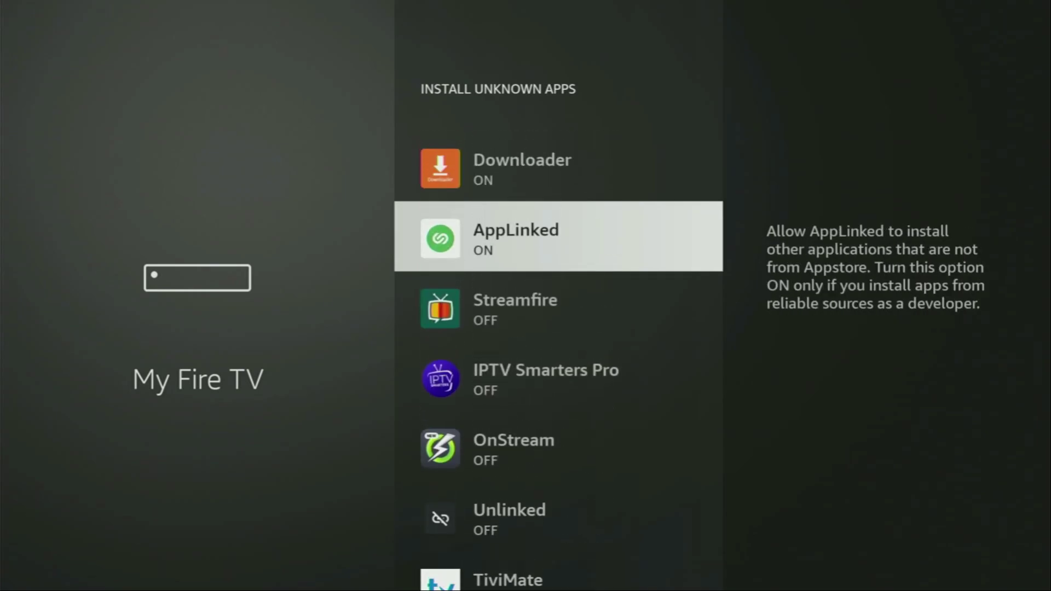
key("Up")
key("Up")
key("Up")
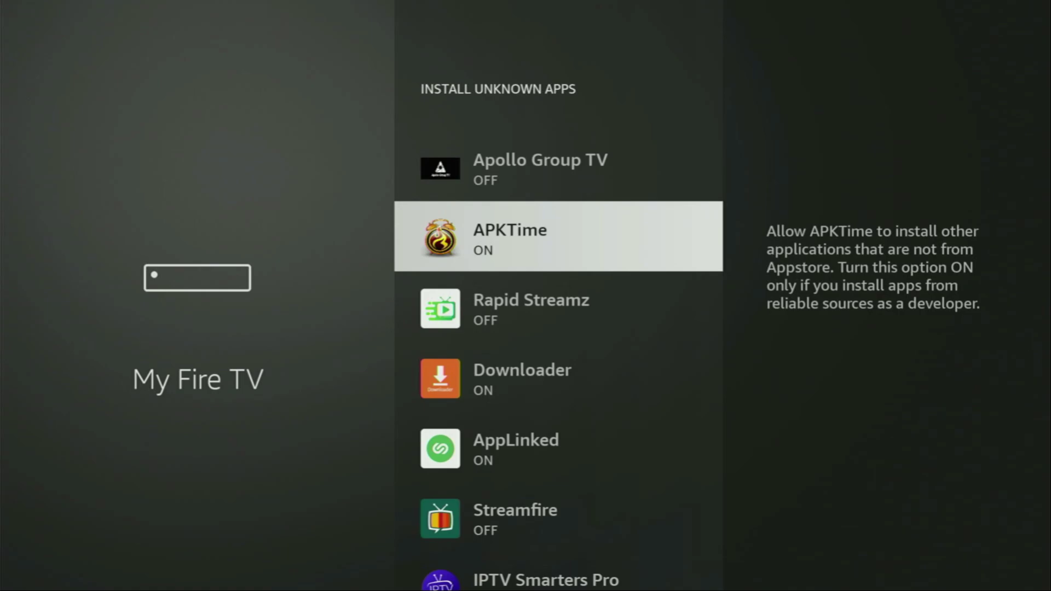
key("Up")
key("Up")
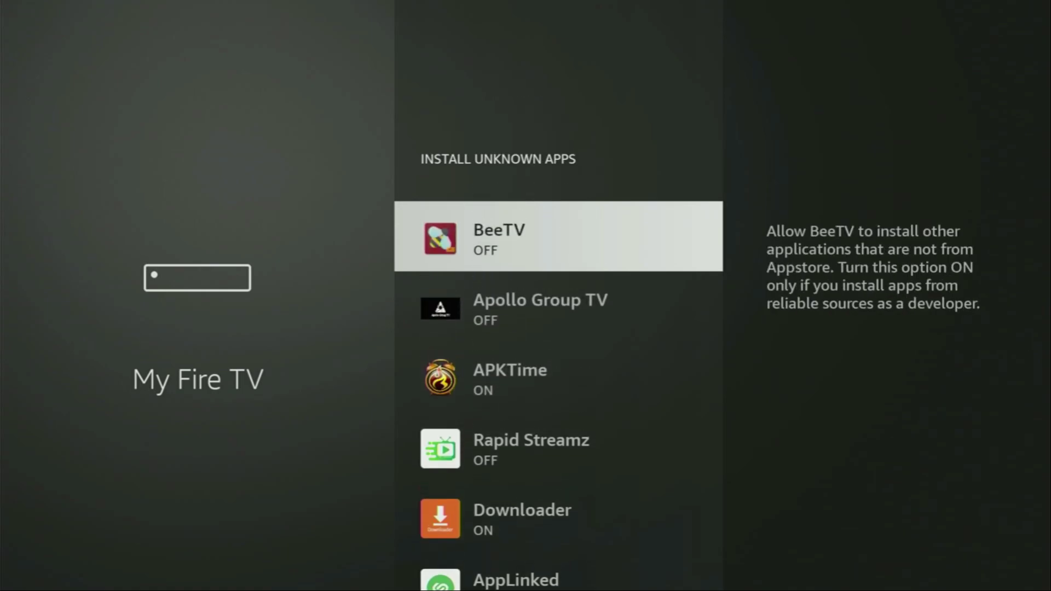
key("Home")
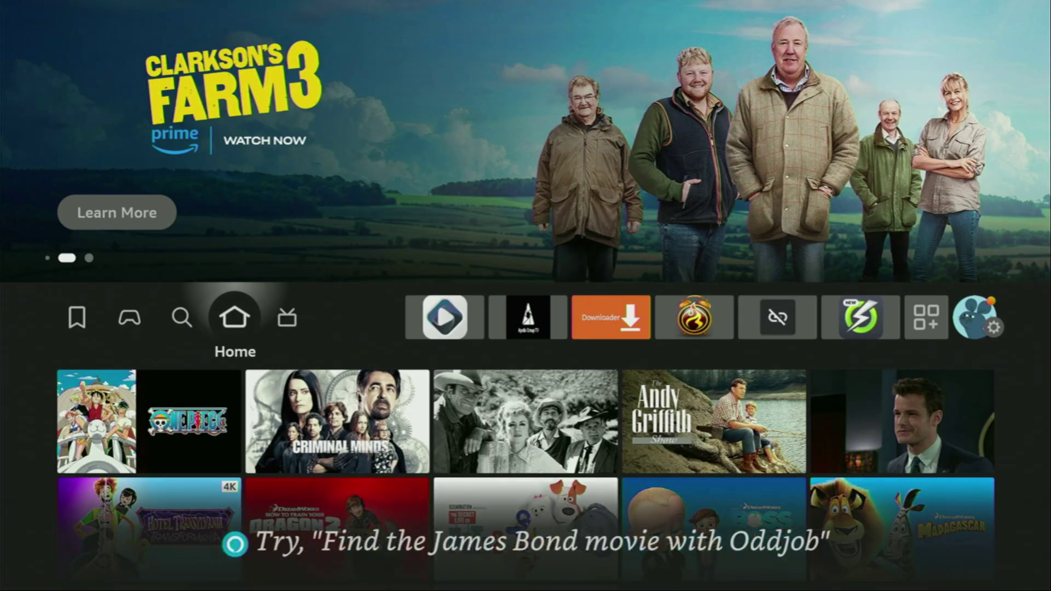
Open Your Apps & Channels from the home row and launch NordVPN from its grid
key("Down")
key("Up")
key("Right")
key("Right")
key("Right")
key("Right")
key("Right")
key("Right")
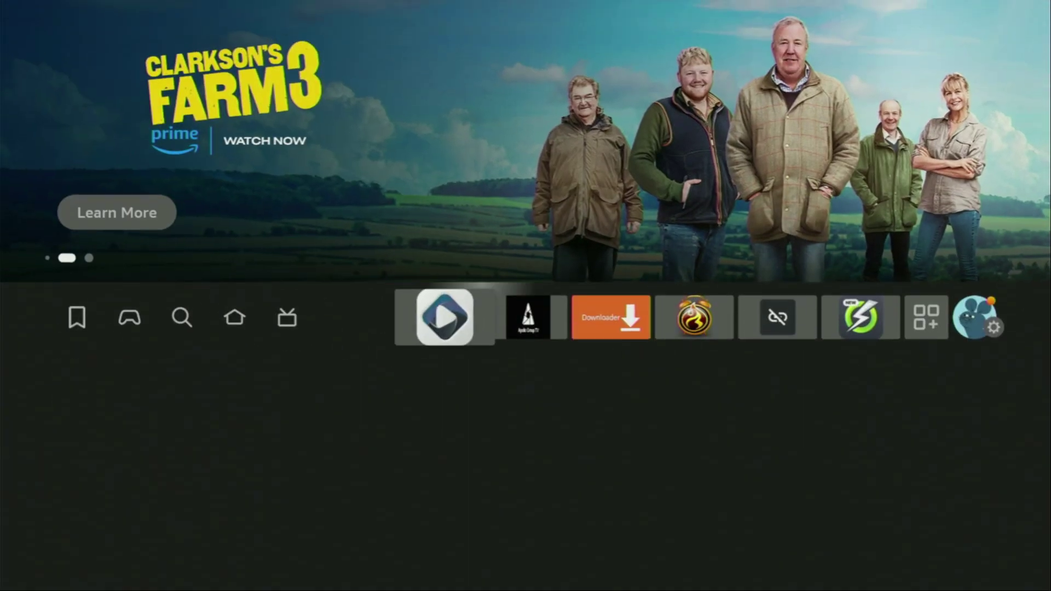
key("Right")
key("Right")
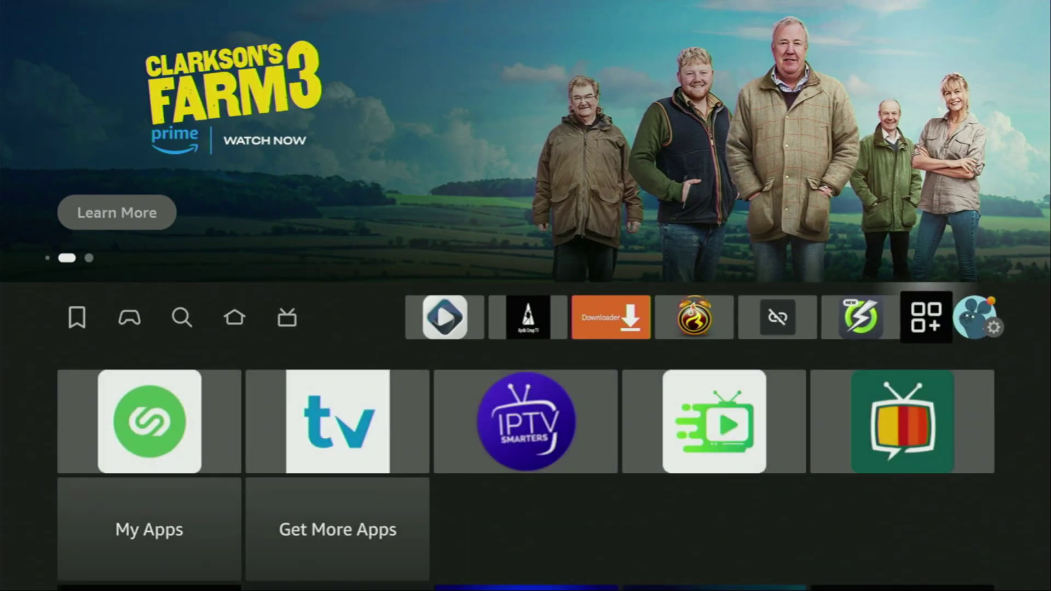
key("Return")
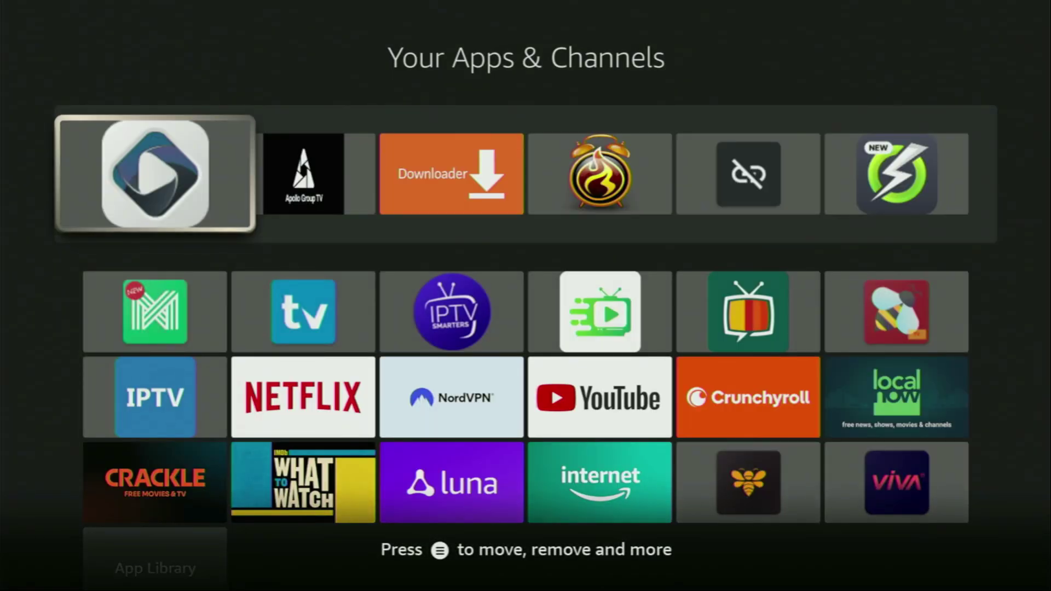
key("Right")
key("Right")
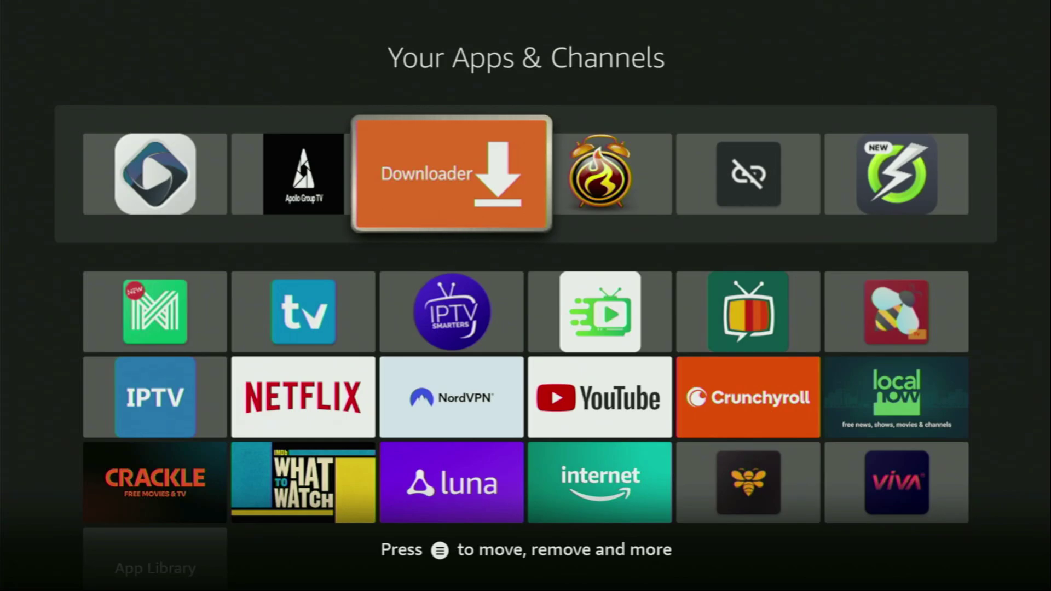
key("Down")
key("Down")
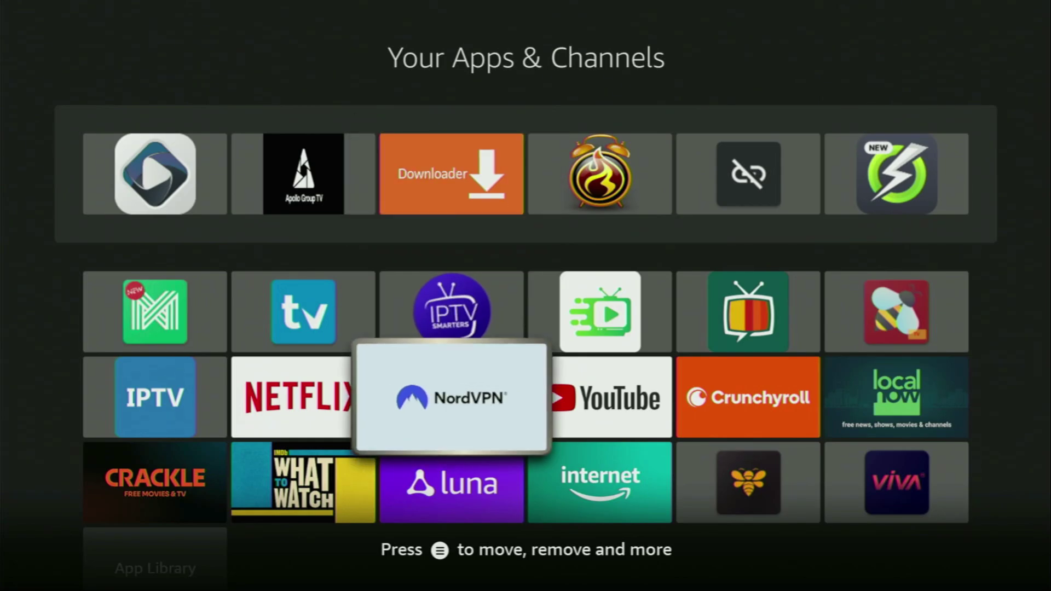
key("Return")
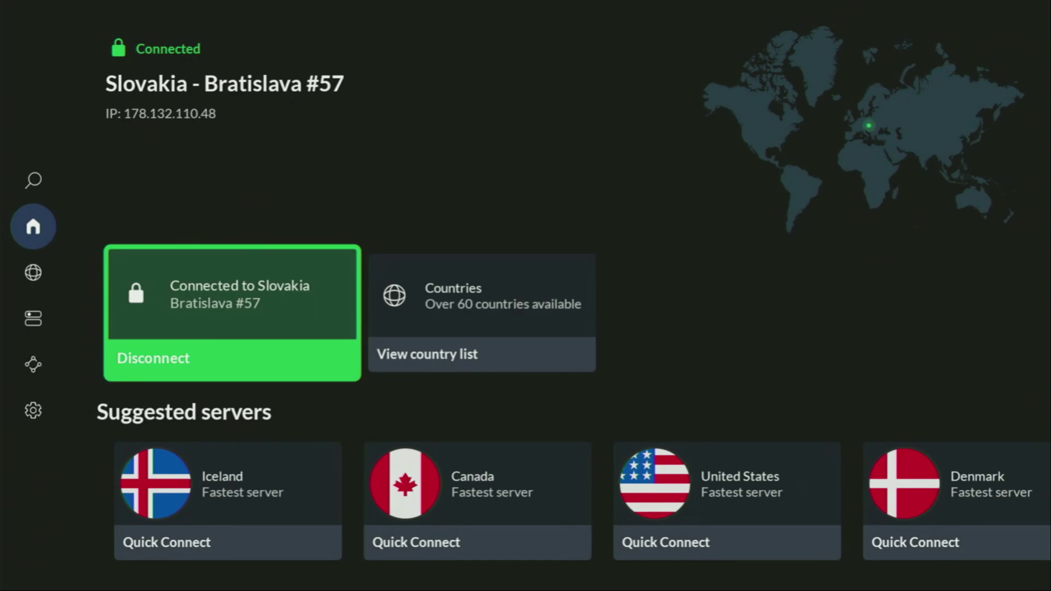
Look over NordVPN's suggested servers, then open the full country list
key("Down")
key("Right")
key("Right")
key("Right")
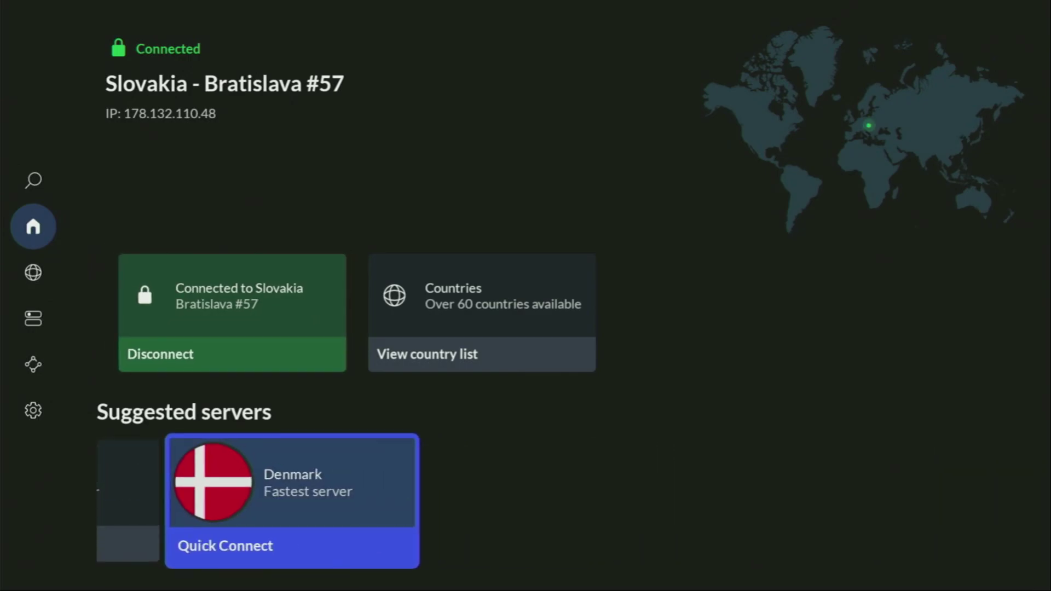
key("Up")
Browse the country list back up through the C, B and A rows to the popular countries
key("Right")
key("Return")
key("Down")
key("Down")
key("Down")
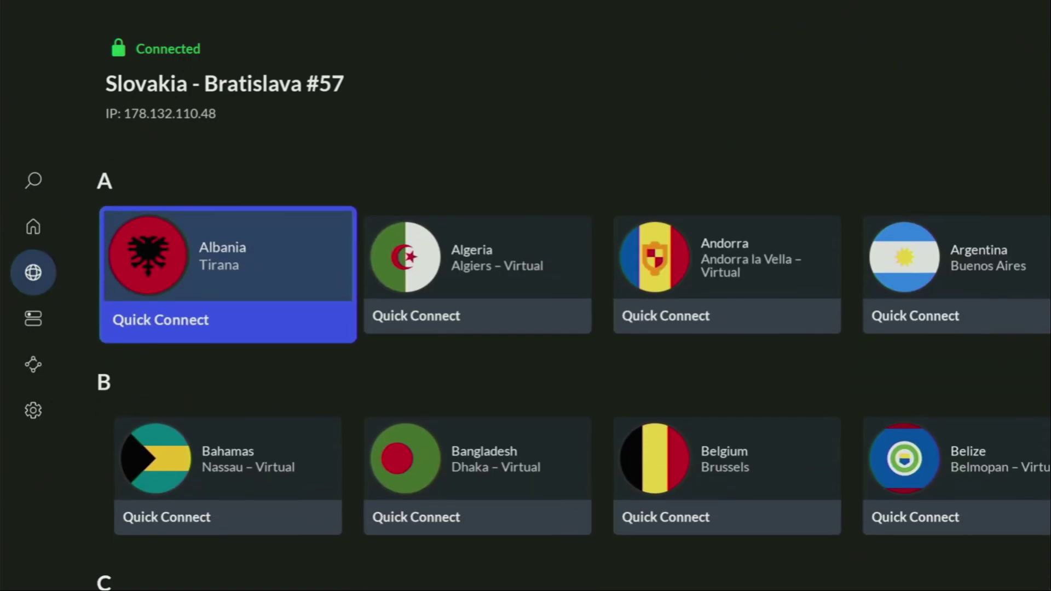
key("Right")
key("Right")
key("Right")
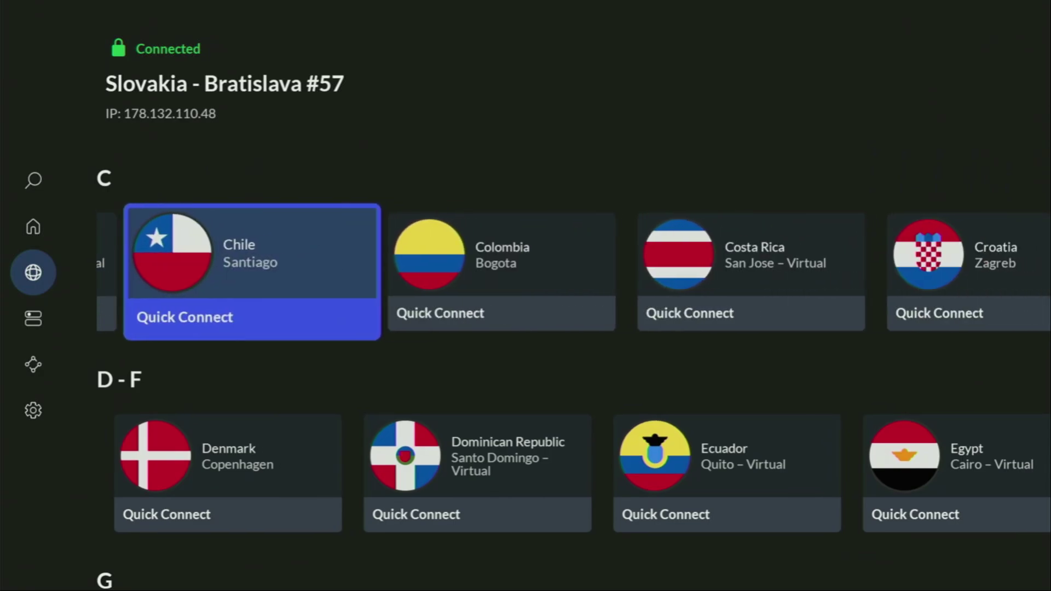
key("Up")
key("Right")
key("Right")
key("Up")
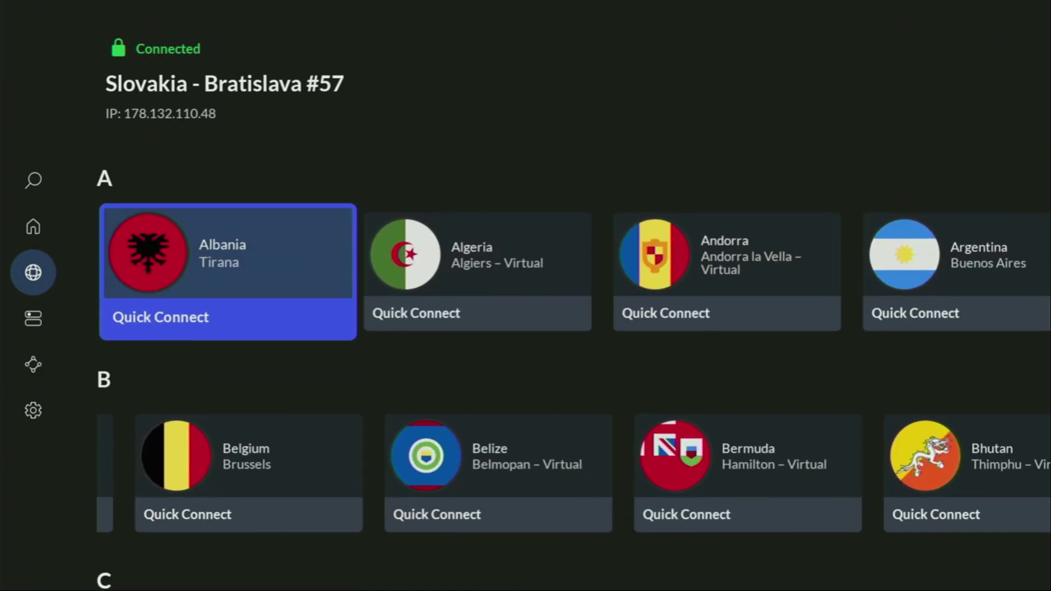
key("Right")
key("Right")
key("Up")
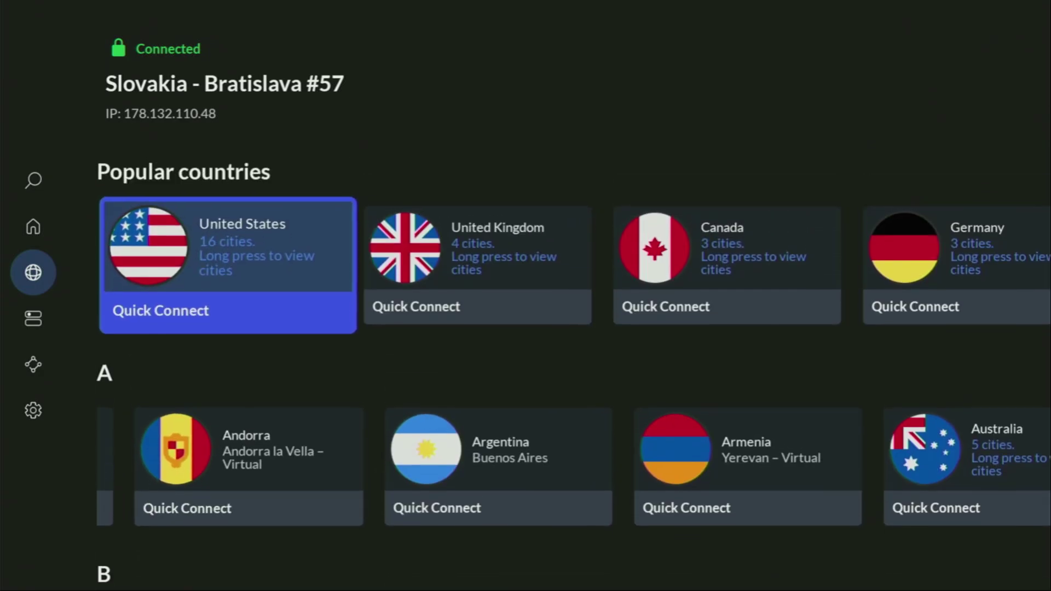
key("Right")
key("Right")
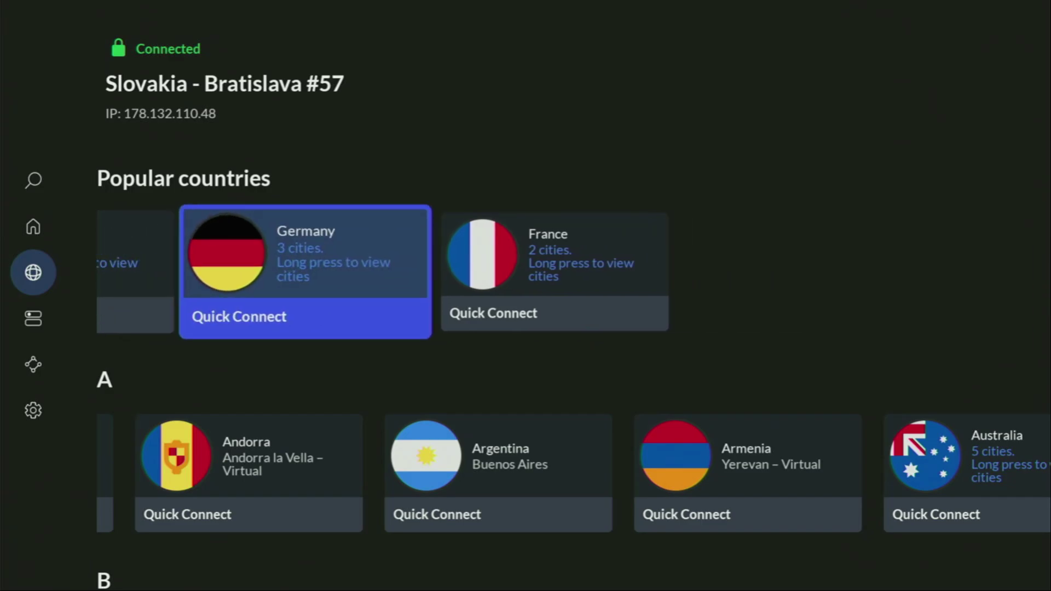
Move down the alphabetical countries to the M row and highlight Malta
key("Down")
key("Down")
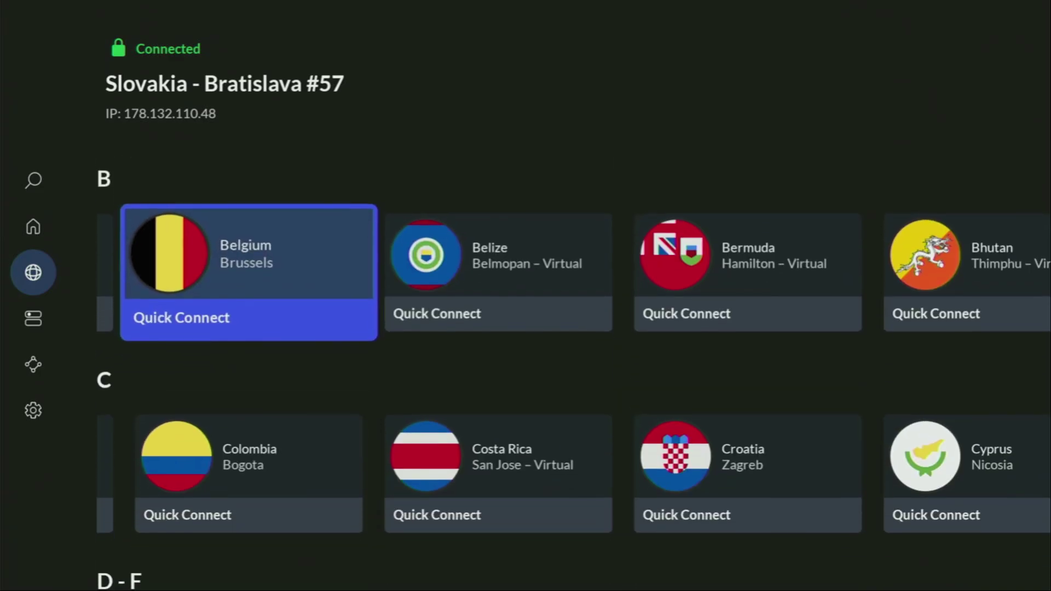
key("Down")
key("Down")
key("Down")
key("Down")
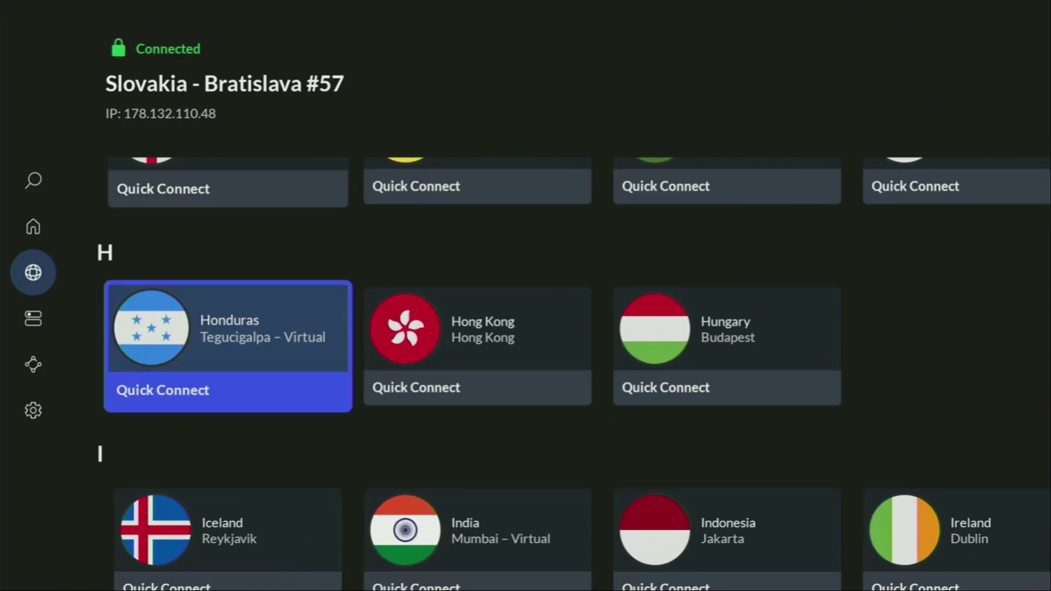
key("Down")
key("Down")
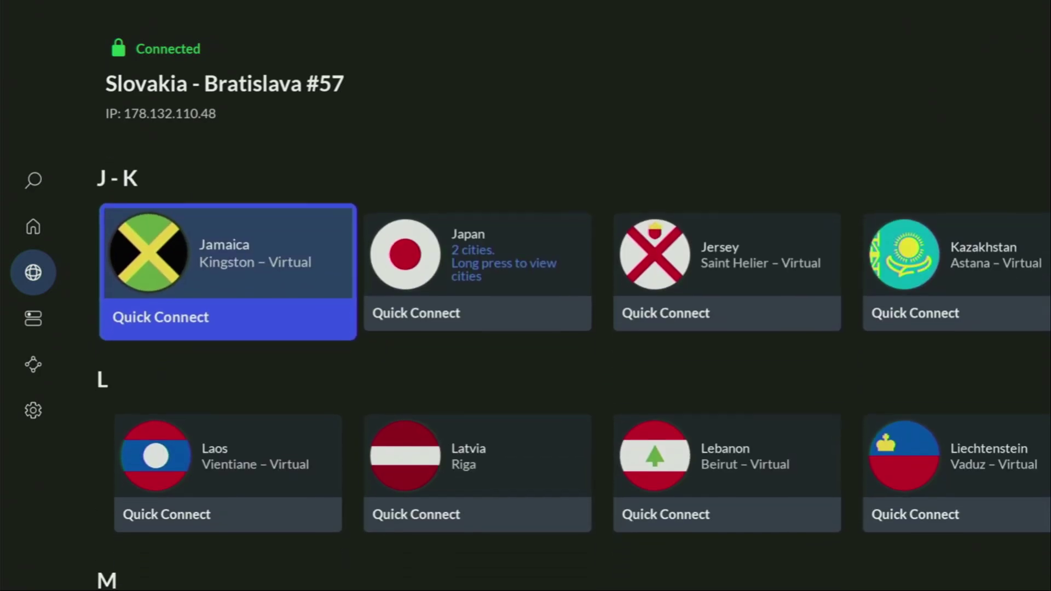
key("Down")
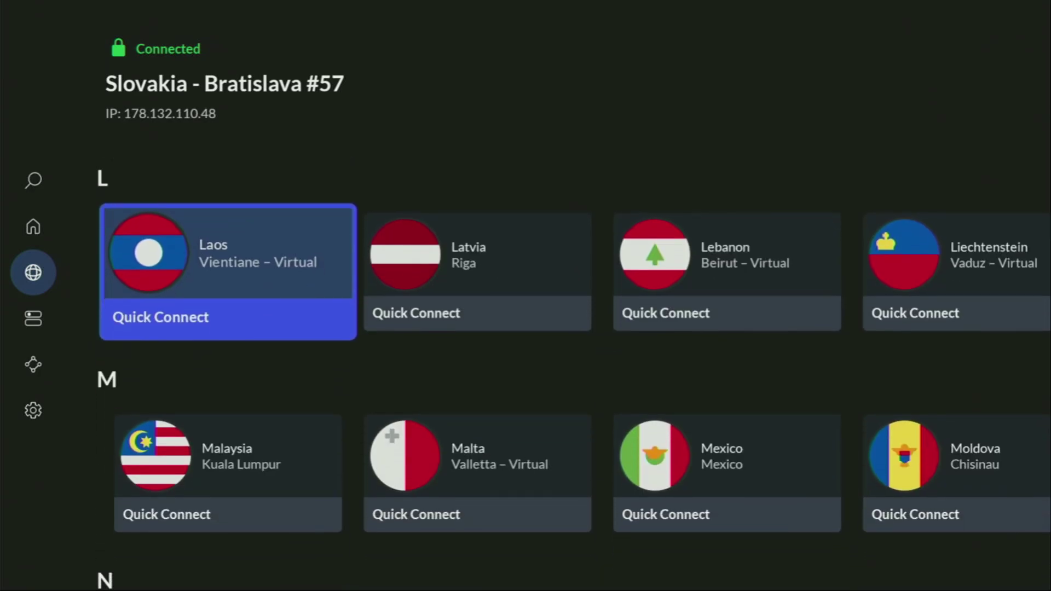
key("Down")
key("Right")
key("Return")
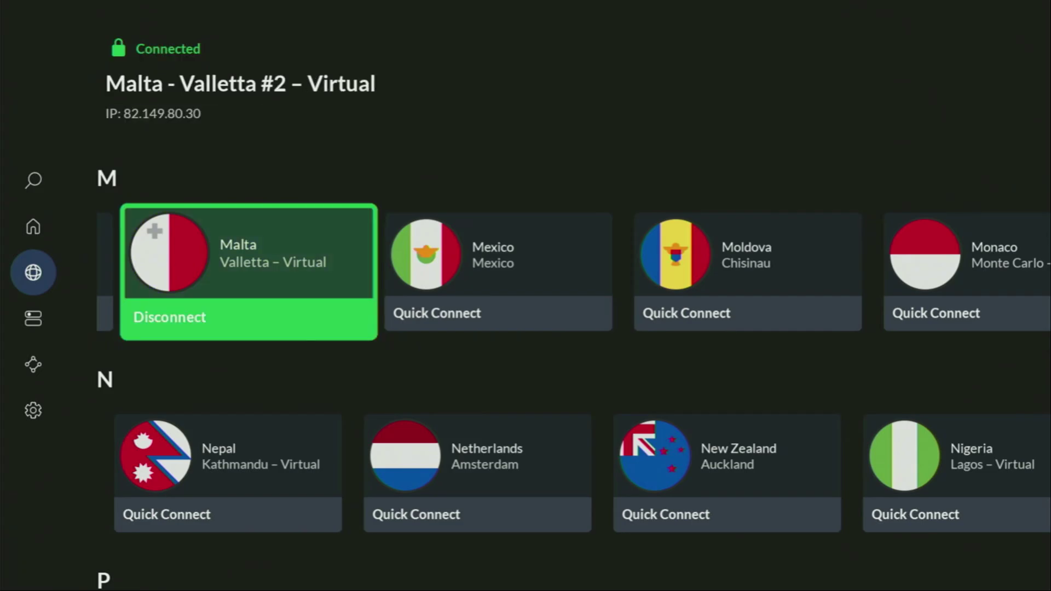
key("Down")
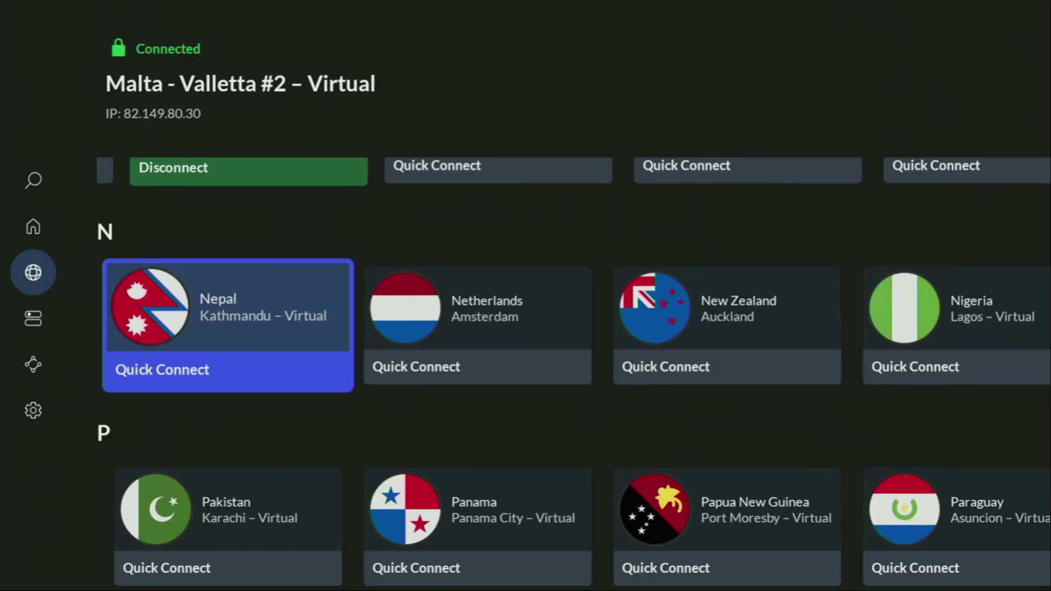
key("Down")
key("Right")
key("Right")
key("Right")
key("Right")
key("Right")
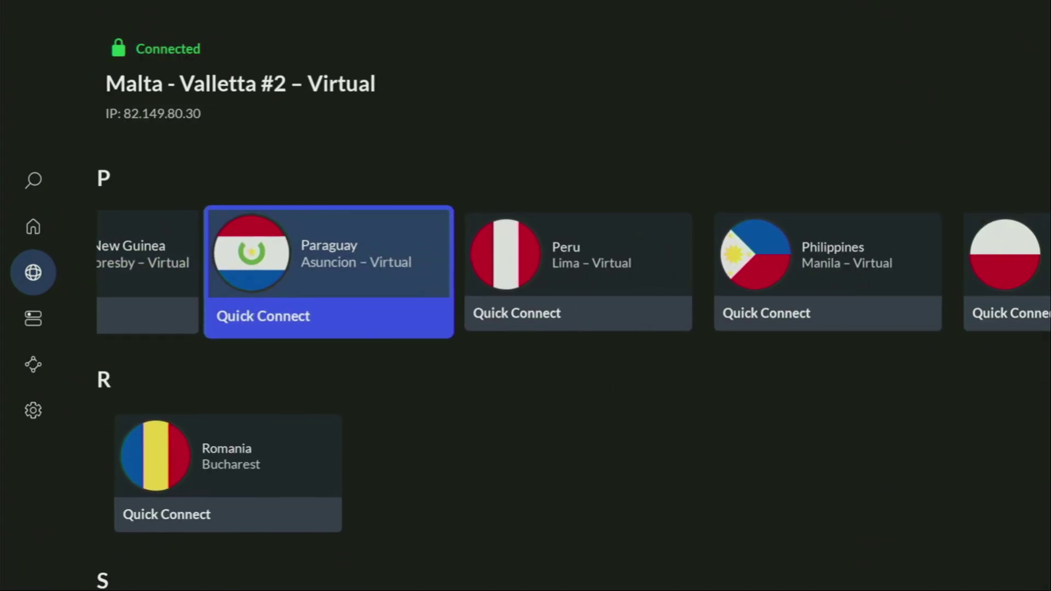
key("Right")
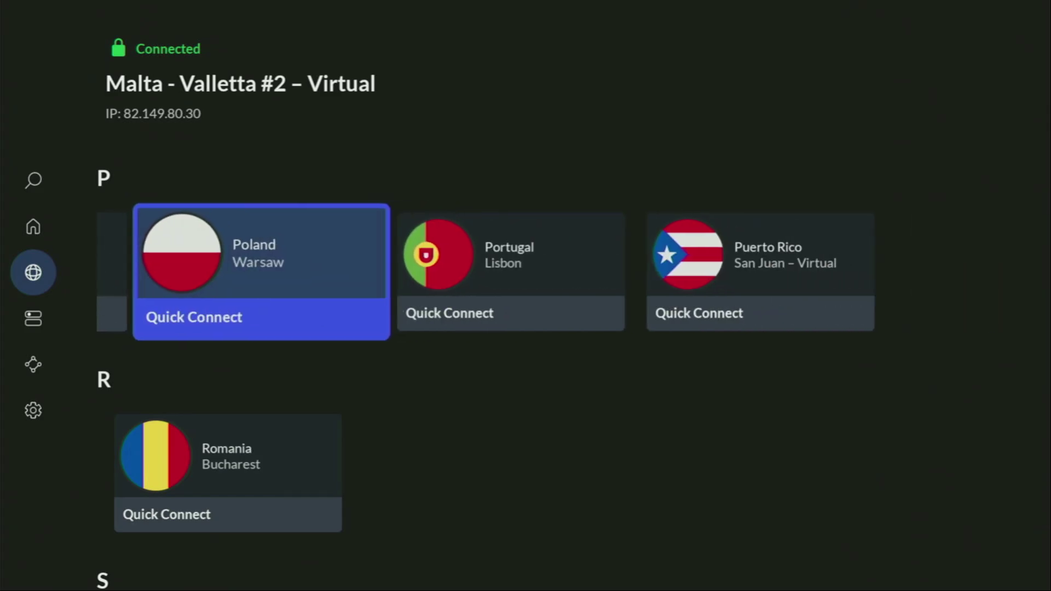
key("Right")
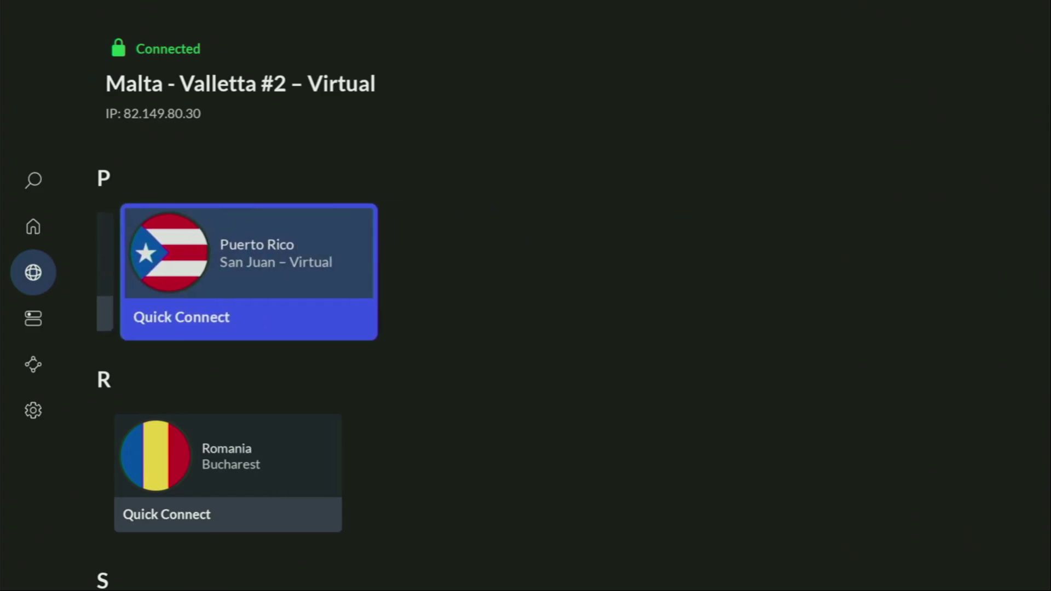
key("Up")
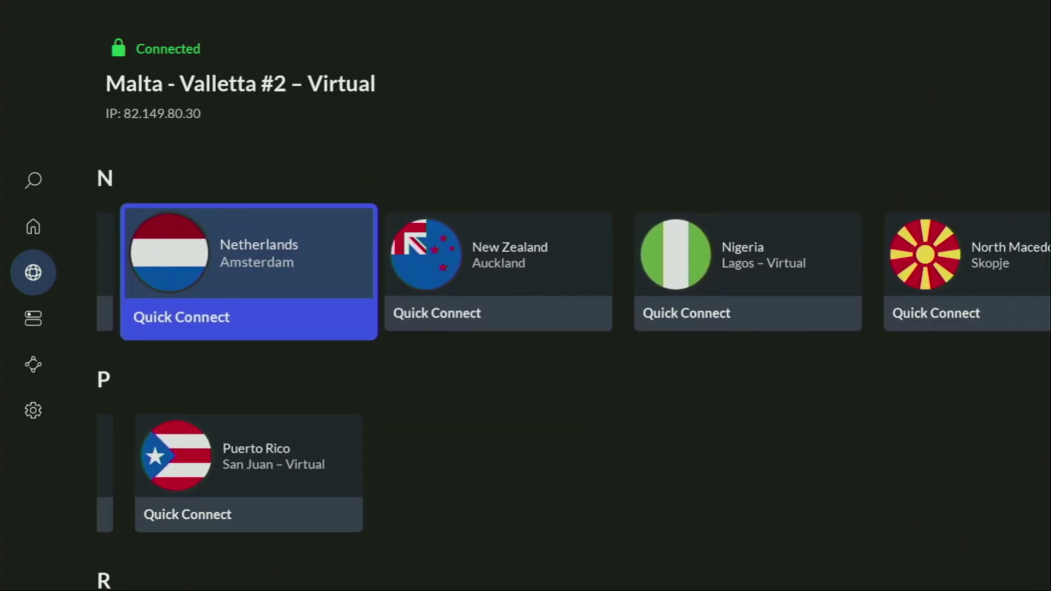
key("Right")
key("Right")
key("Up")
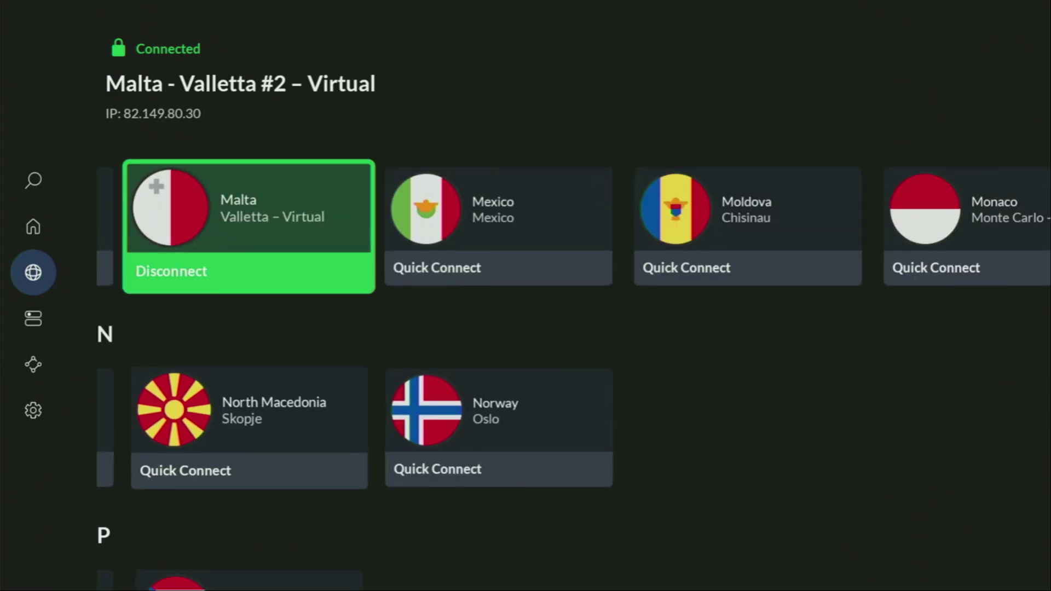
key("Right")
key("Right")
key("Right")
key("Up")
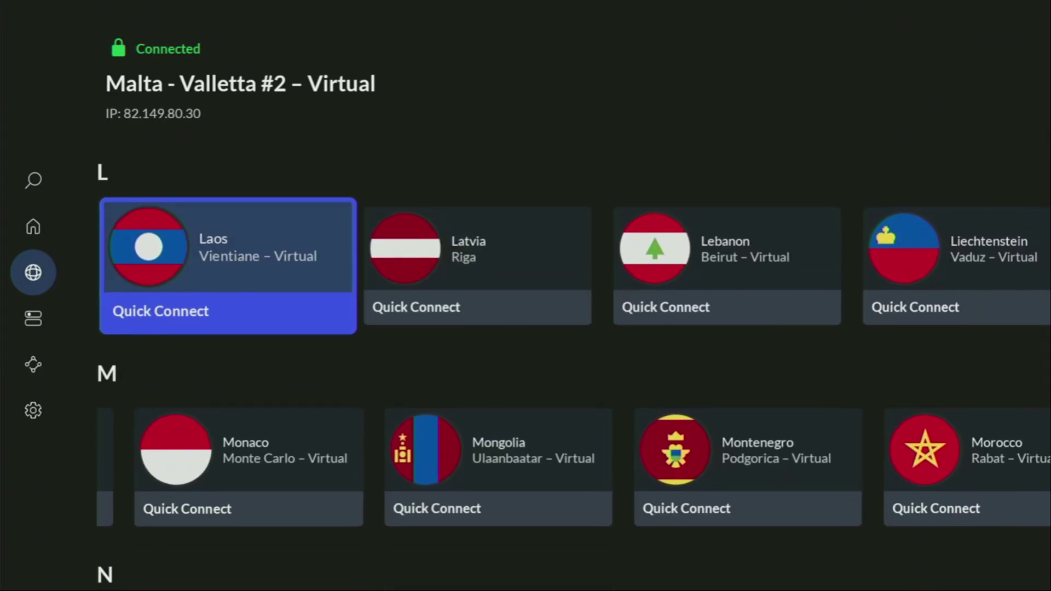
key("Right")
key("Up")
key("Right")
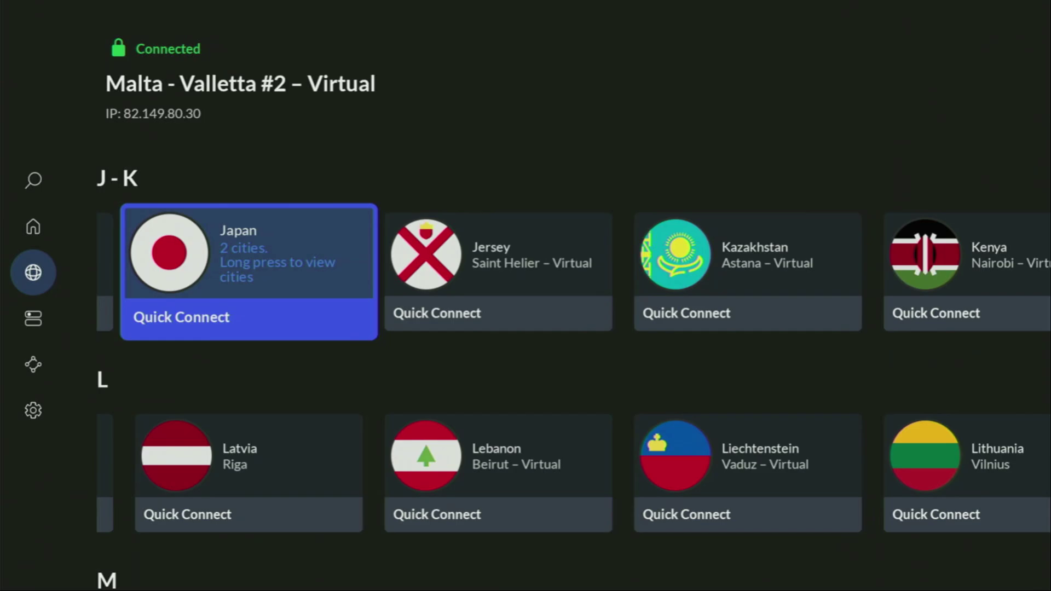
key("Up")
key("Up")
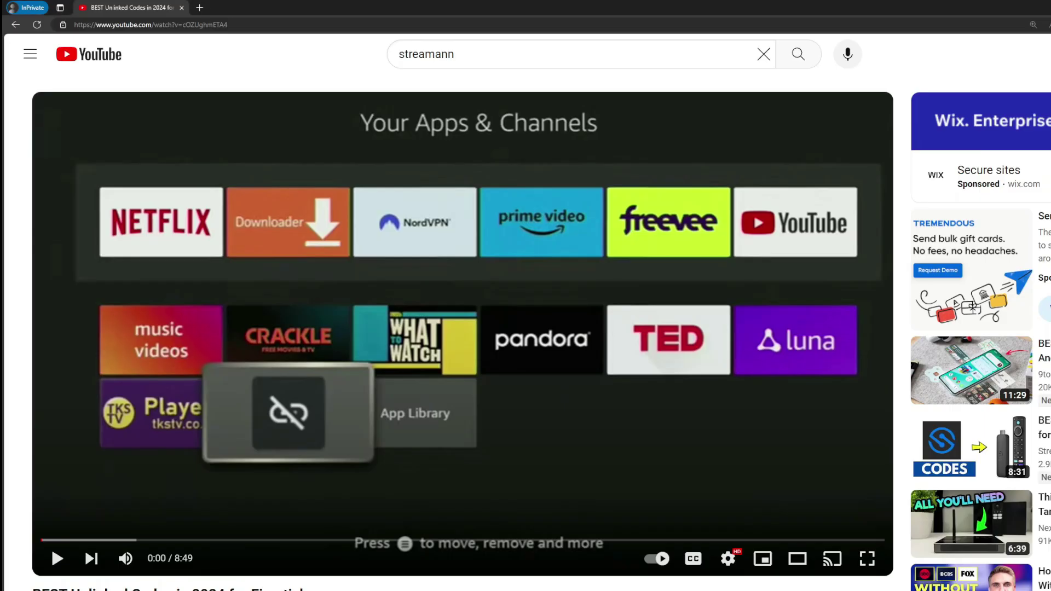
Expand the YouTube description and open the pinned comment's topvpnoffer.com link, highlighting '3 months extra'
scroll(378, 487, "down", 7)
left_click(373, 375)
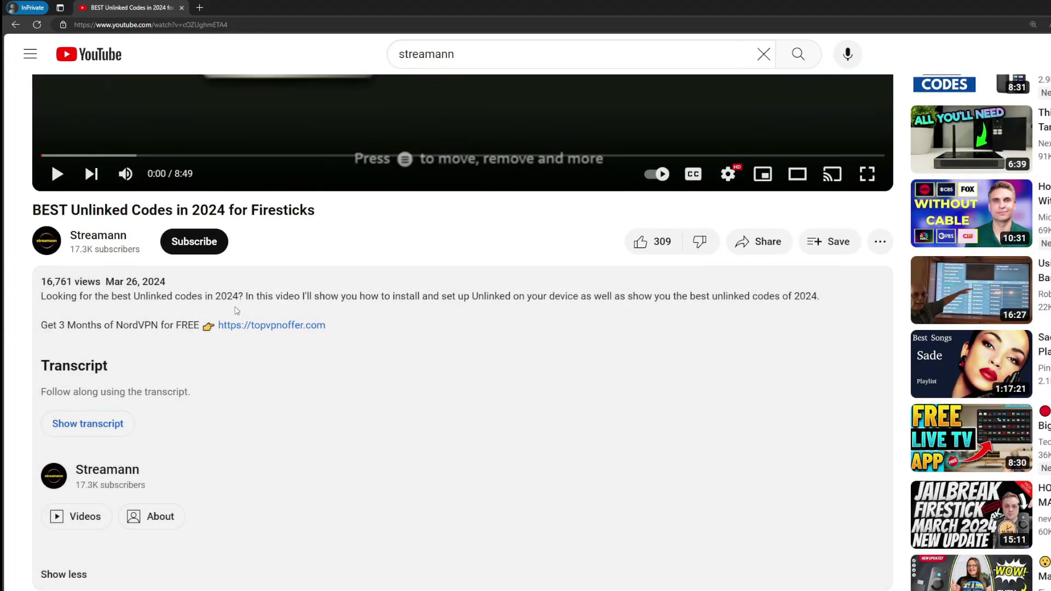
scroll(252, 337, "down", 5)
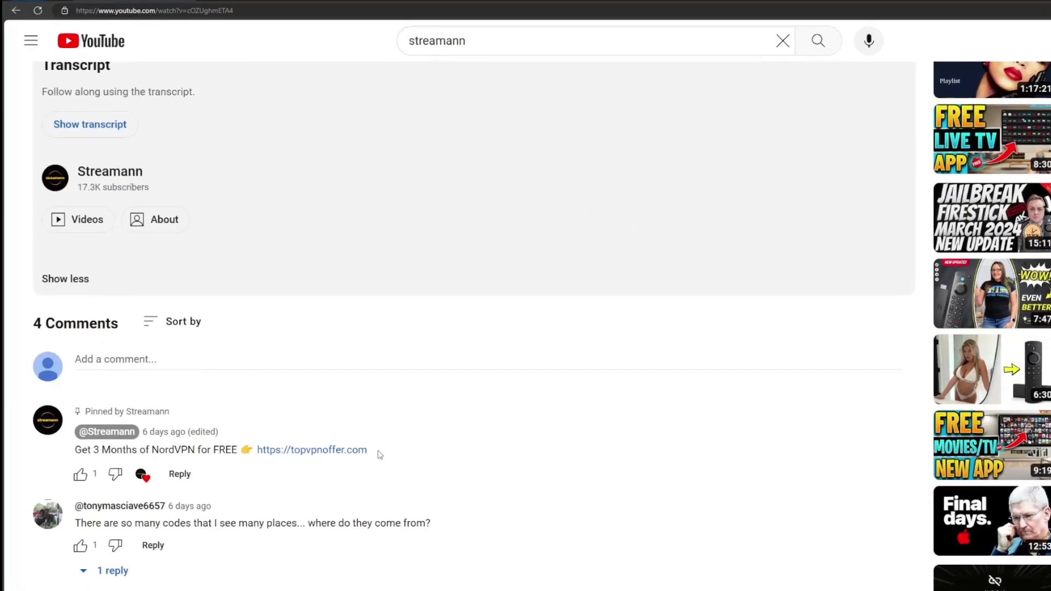
left_click_drag(380, 455, 255, 450)
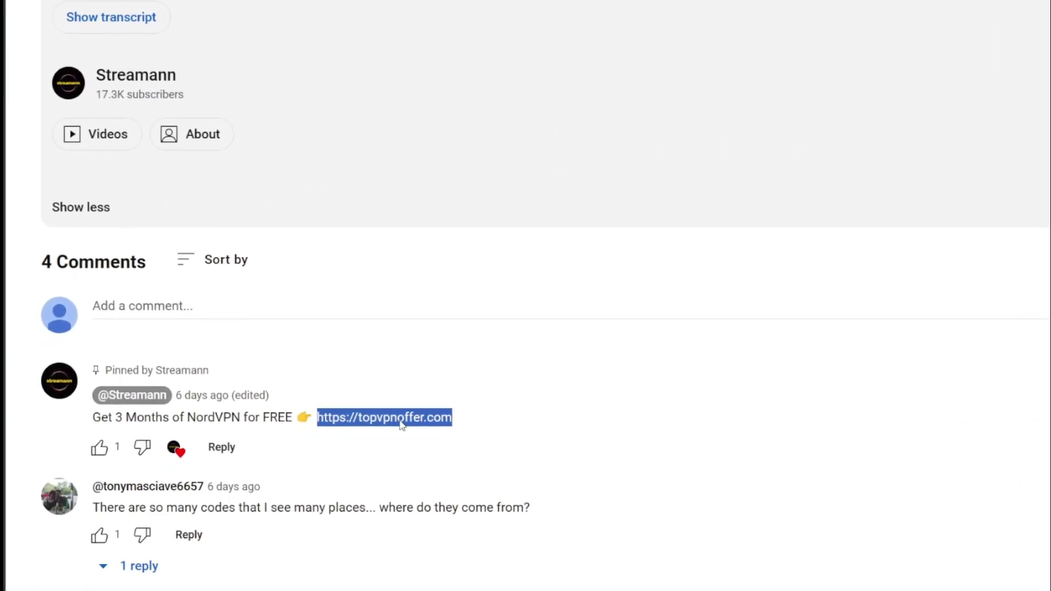
left_click(402, 422)
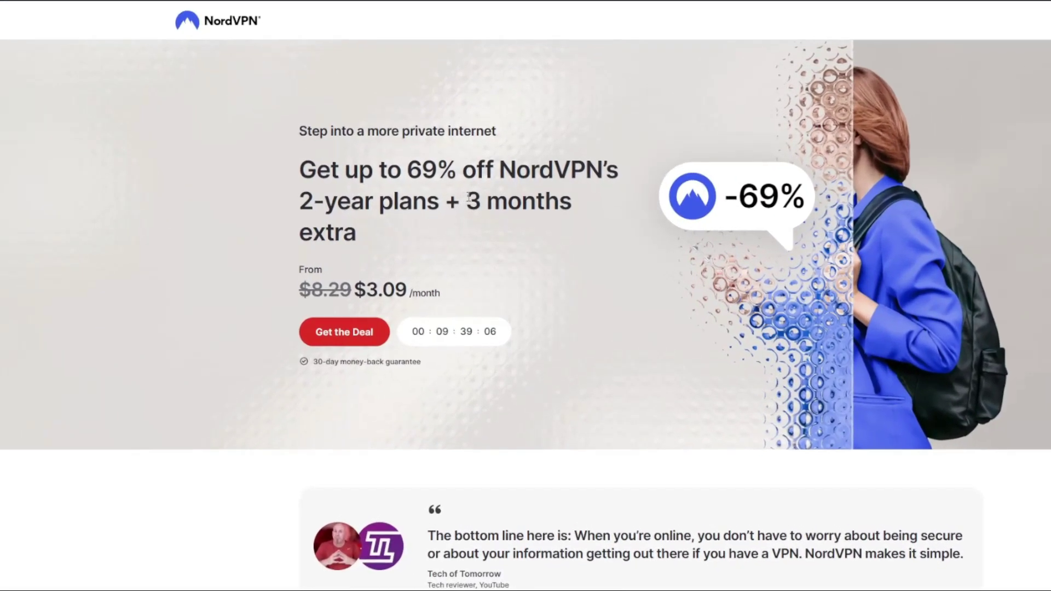
left_click_drag(468, 198, 583, 228)
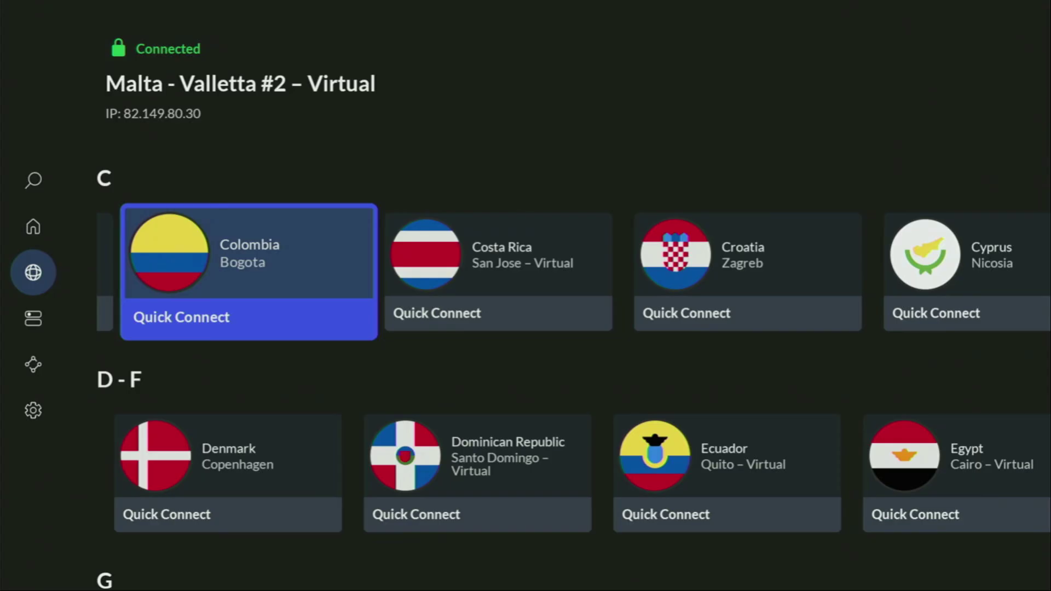
Scroll NordVPN's country list past Denmark, Georgia, Honduras and Iceland, then return to the home screen
key("Down")
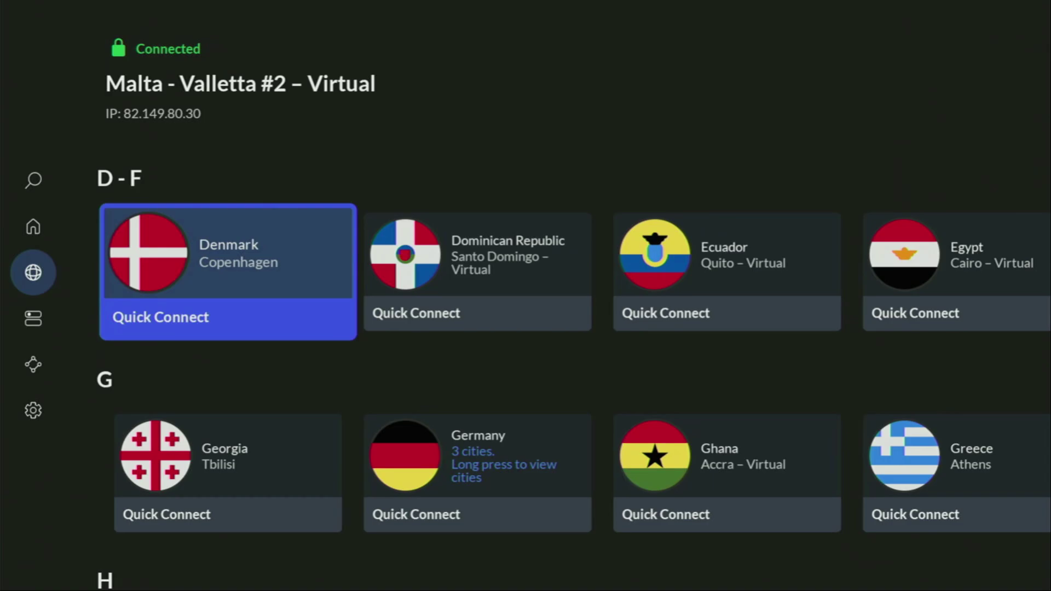
key("Down")
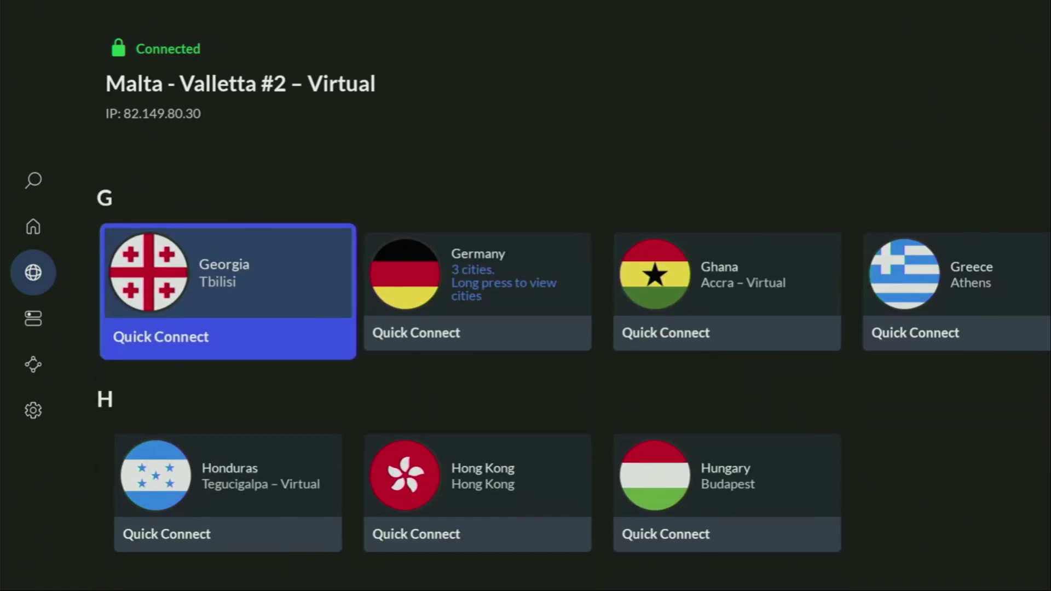
key("Down")
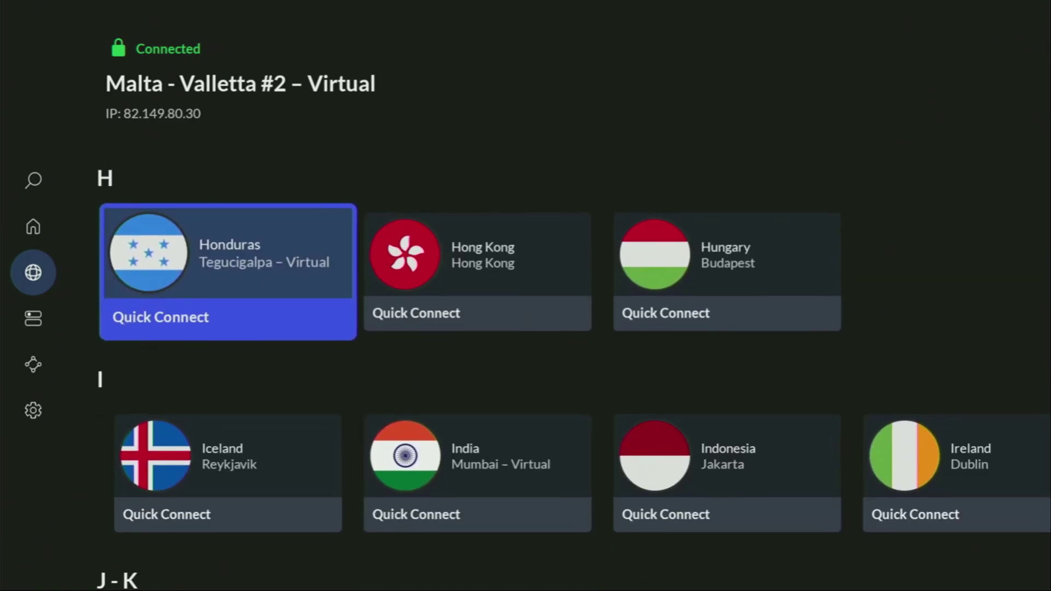
key("Down")
key("Down")
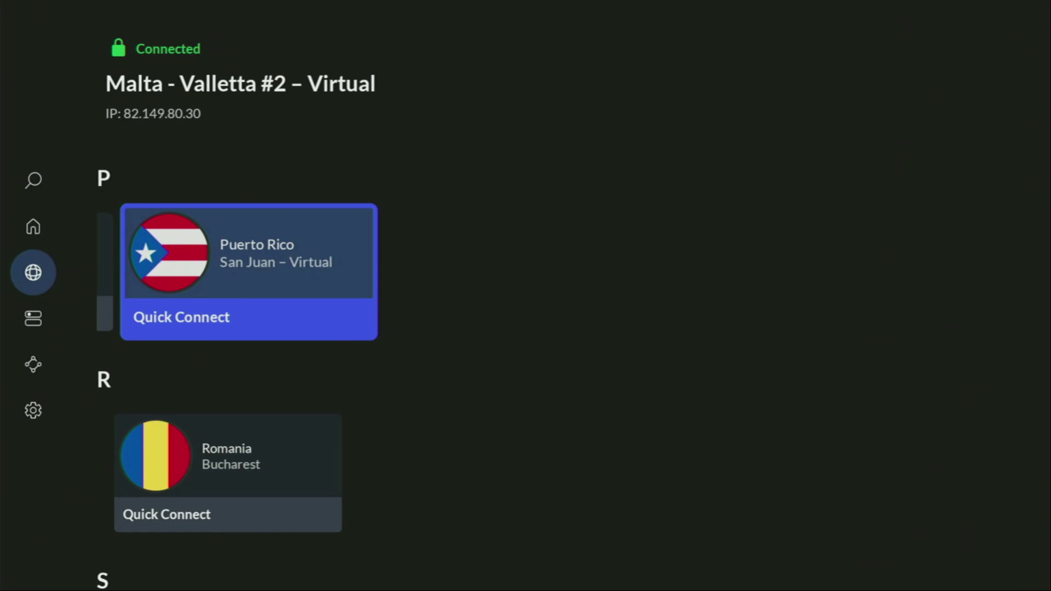
key("Home")
key("Right")
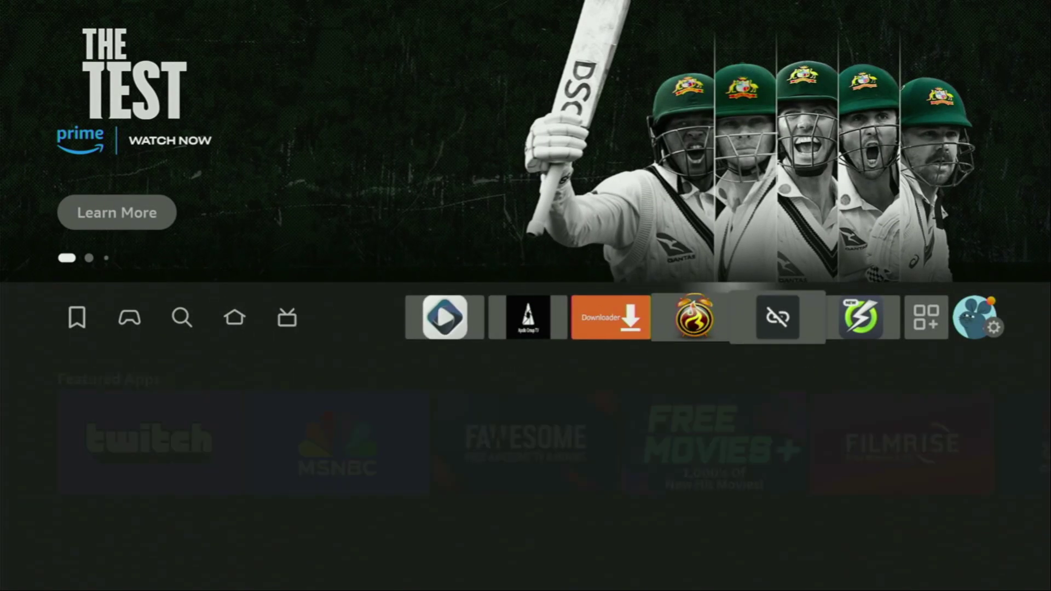
Launch Downloader and bring up the keyboard for its Home screen URL field
key("Left")
key("Left")
key("Return")
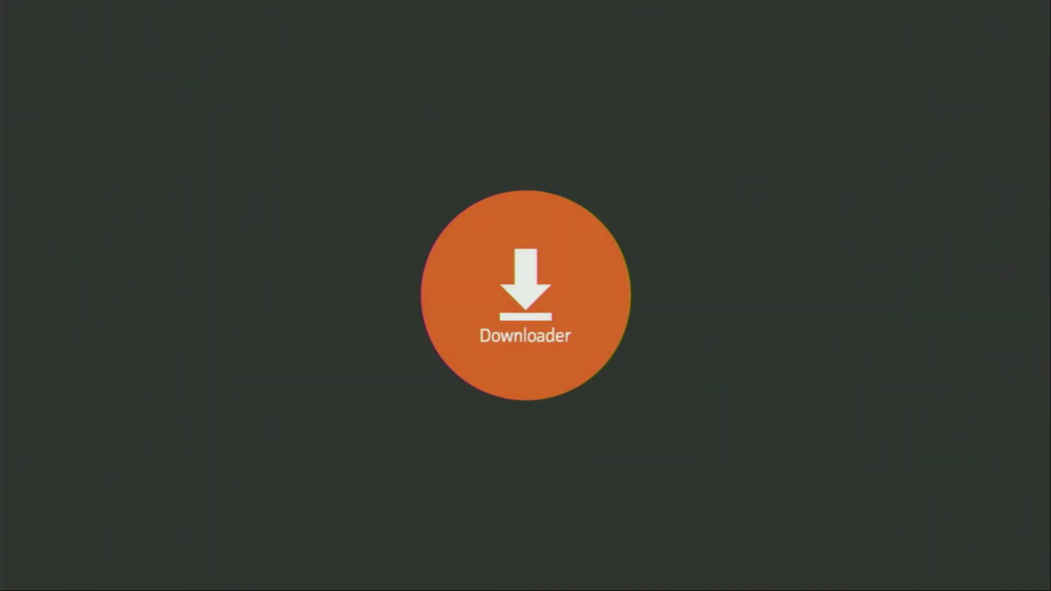
key("Left")
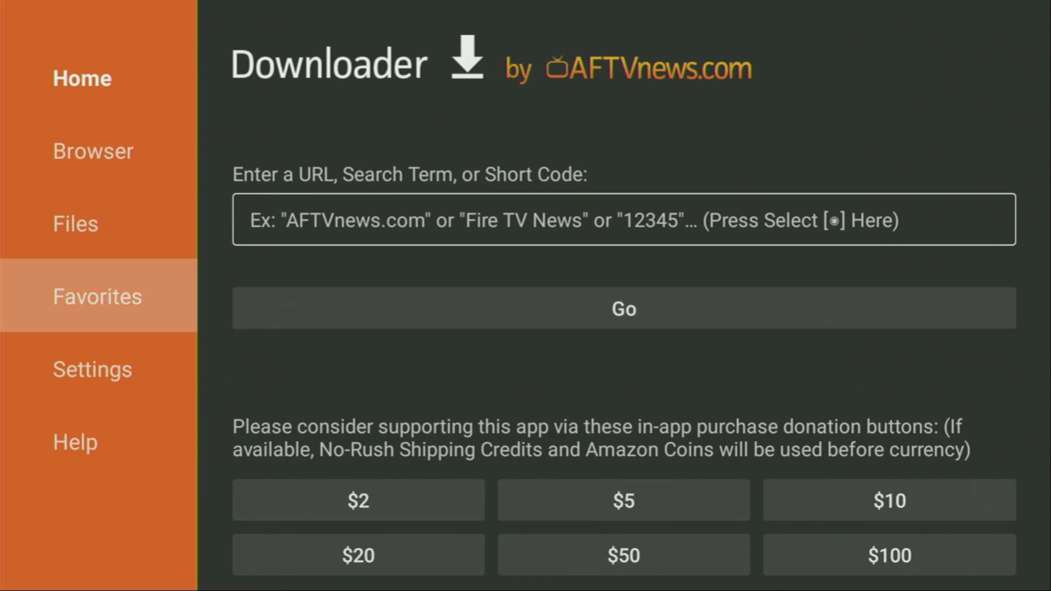
key("Up")
key("Up")
key("Up")
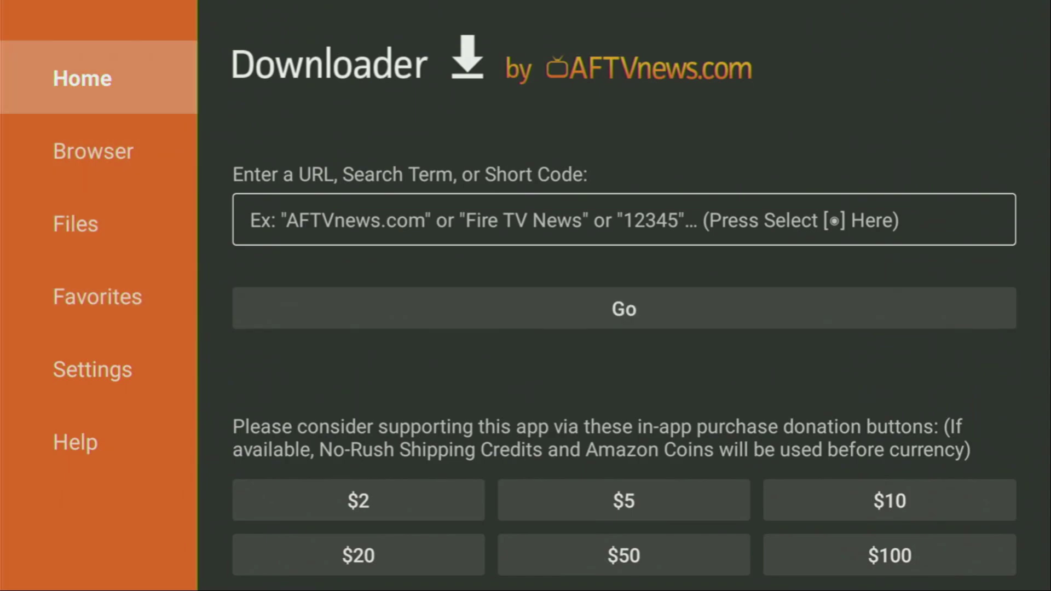
key("Down")
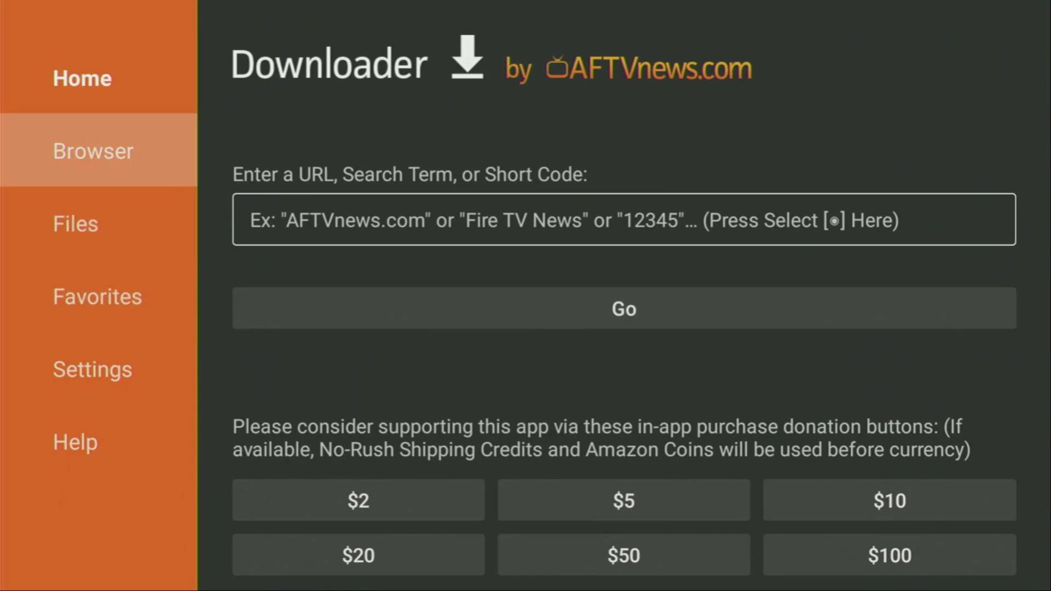
key("Up")
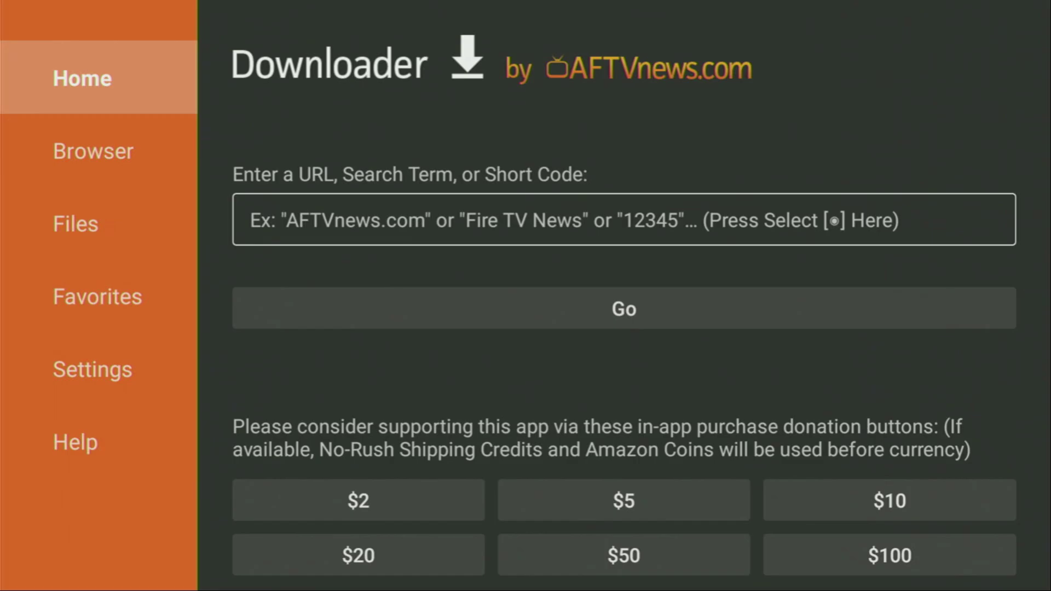
key("Right")
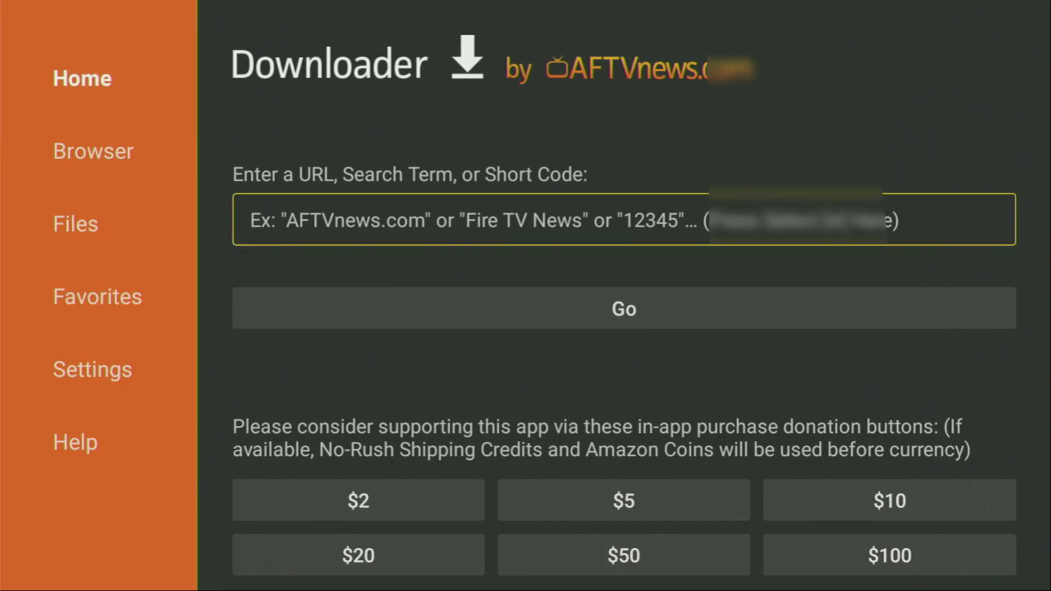
key("Return")
Enter the short code 28907 and submit it with Go
key("Up")
key("Right")
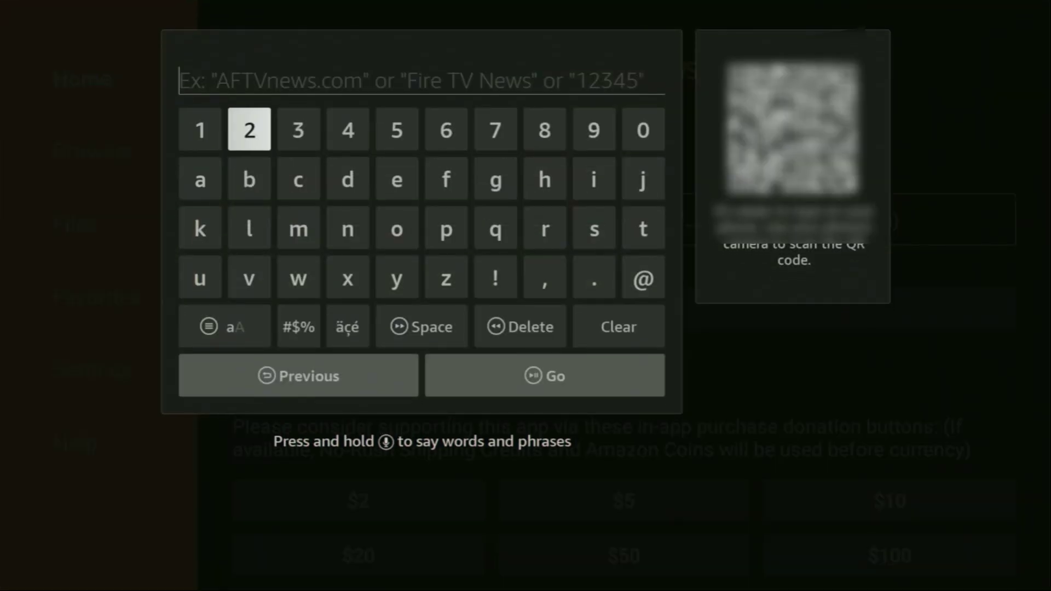
key("Return")
key("Left")
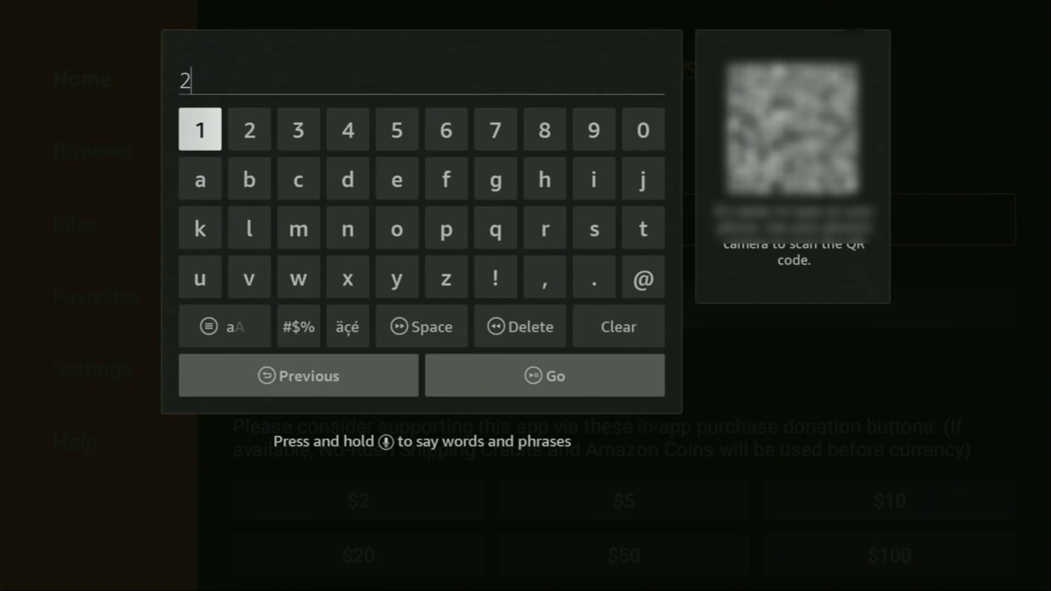
key("Left")
key("Left")
key("Left")
key("Return")
key("Right")
key("Return")
key("Right")
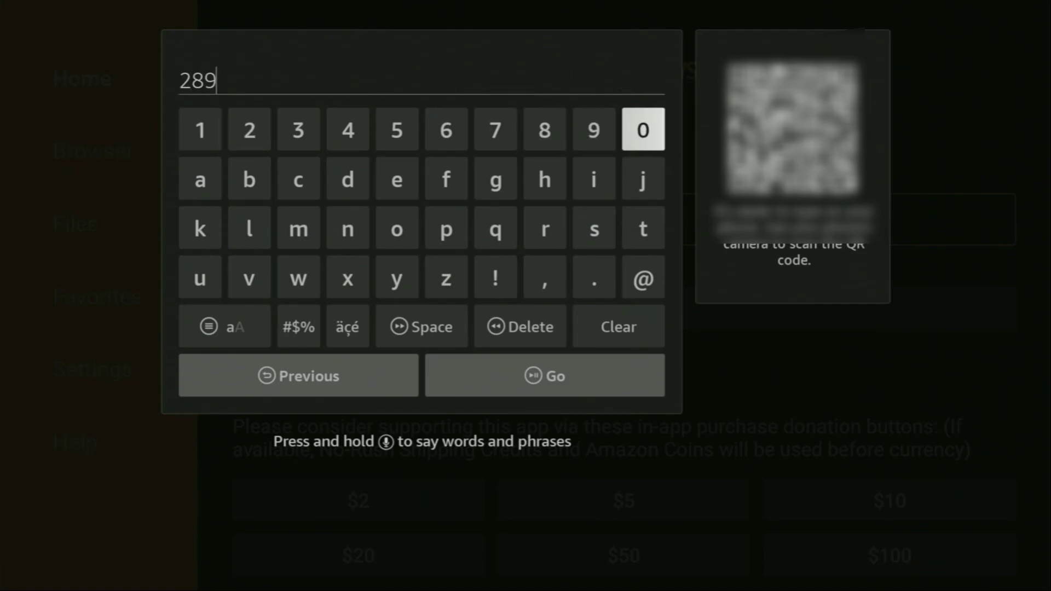
key("Return")
key("Left")
key("Left")
key("Left")
key("Left")
key("Right")
key("Return")
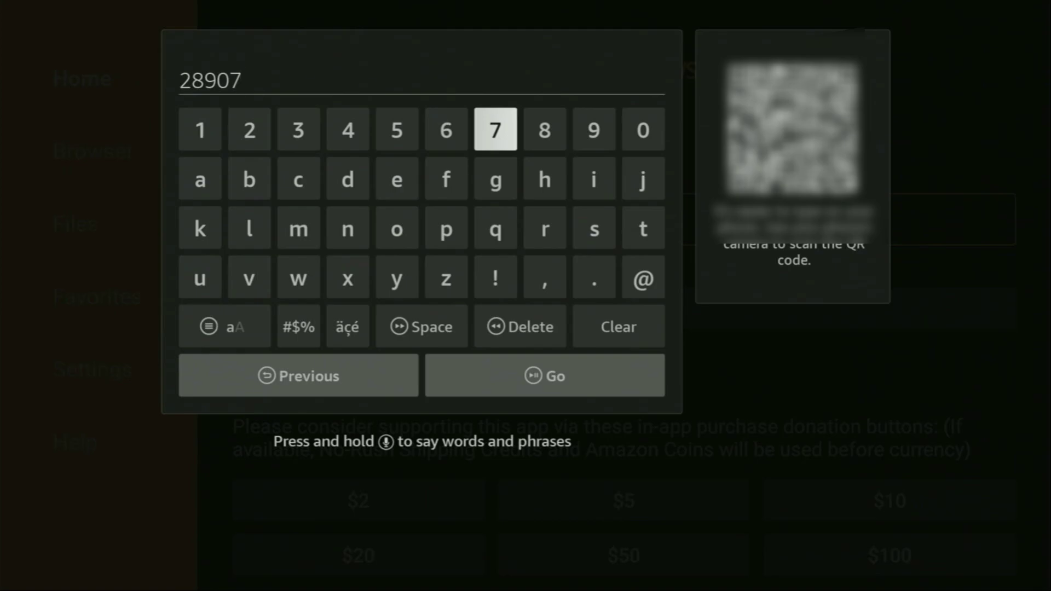
key("Down")
key("Down")
key("Down")
key("Down")
key("Down")
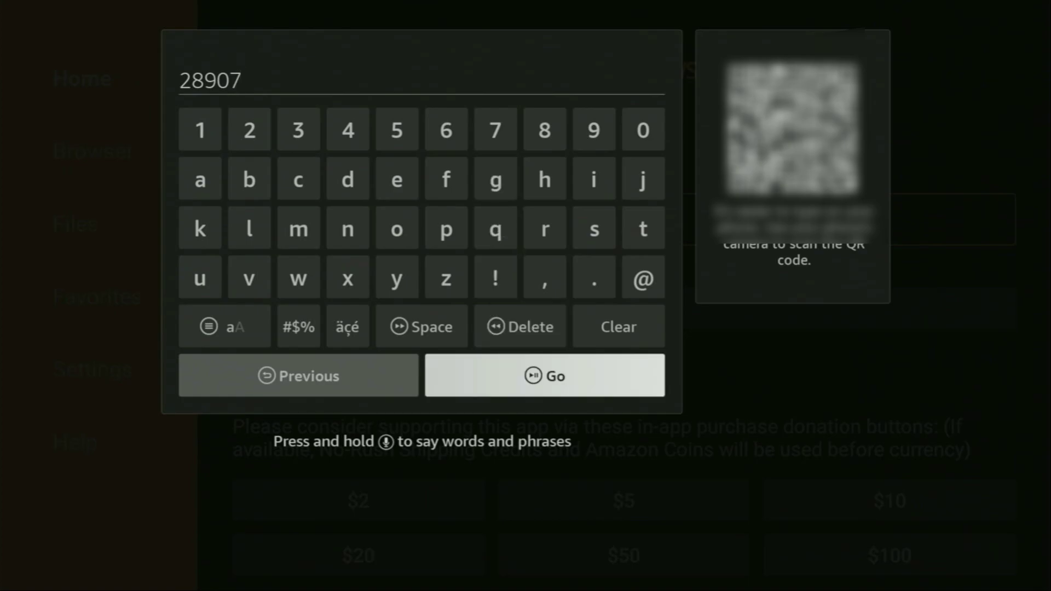
key("Return")
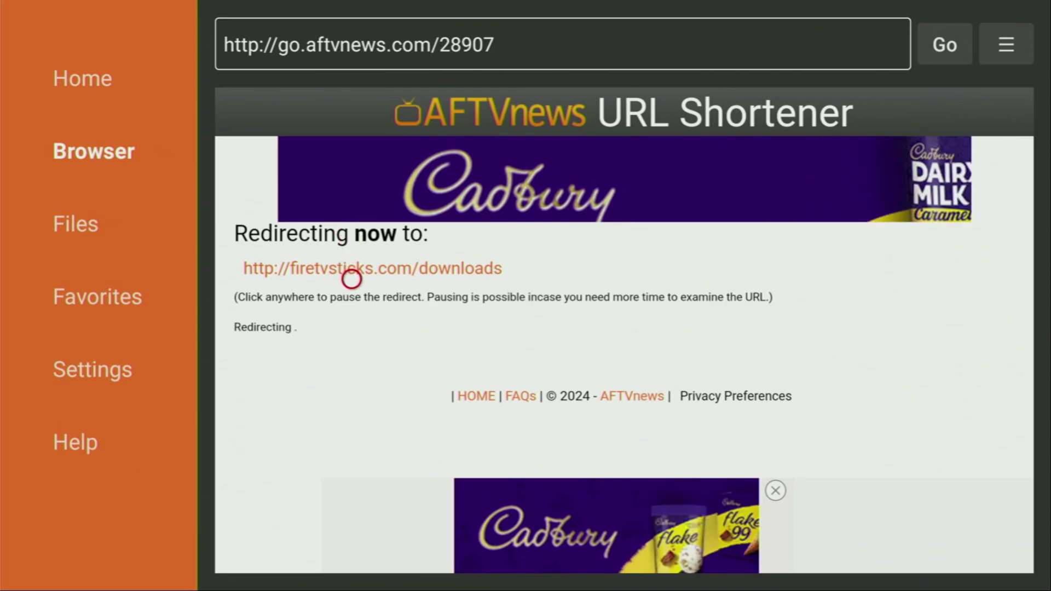
Let the redirect finish on firetvsticks.com and scroll its Choose a Category downloads page
left_click(351, 279)
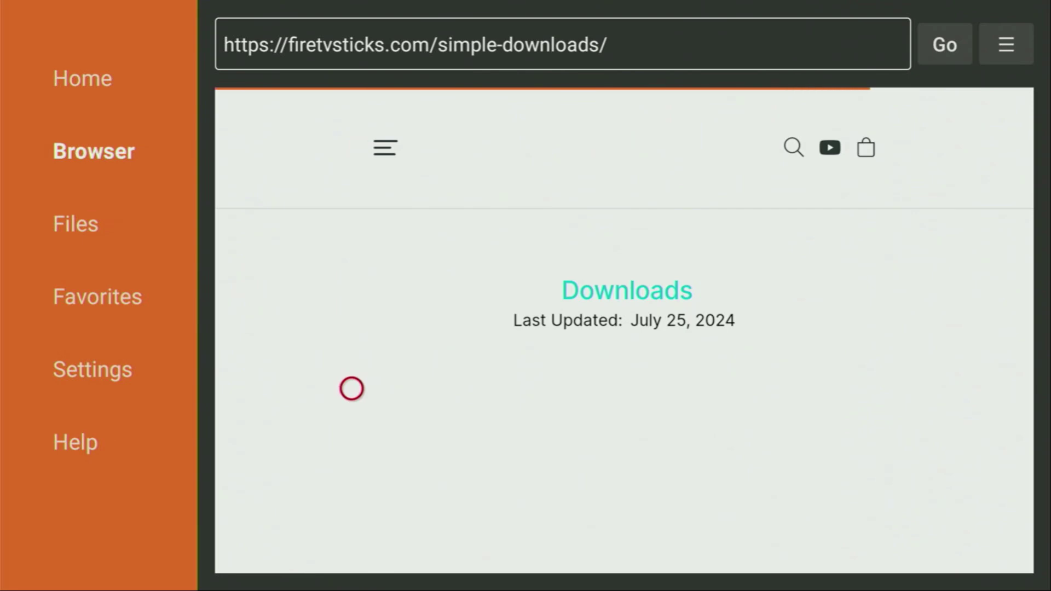
scroll(351, 534, "down", 10)
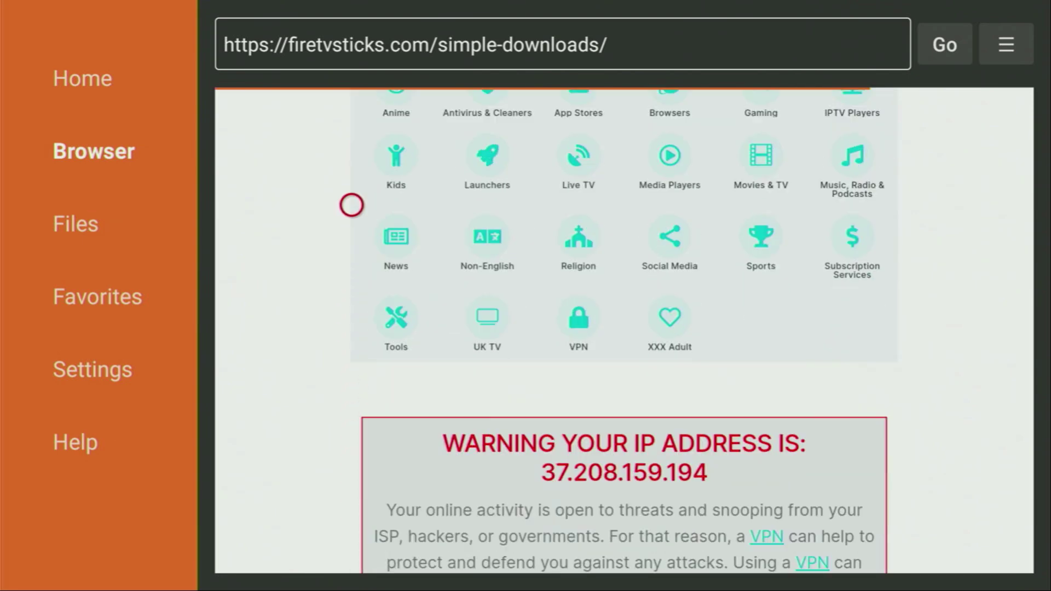
scroll(635, 113, "up", 3)
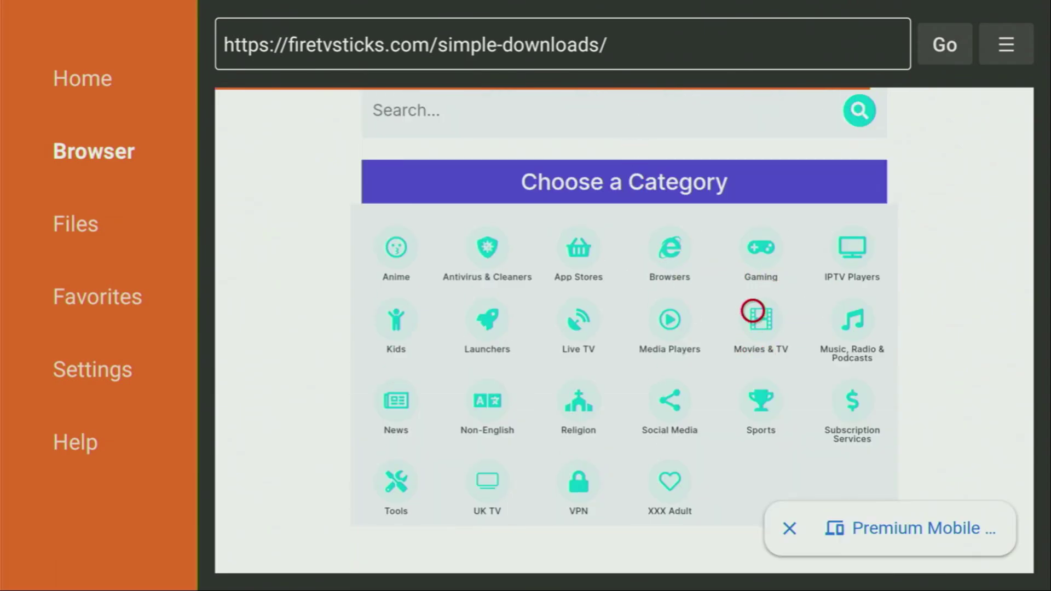
Open the Cyberflix TV link from Downloader's Movies & TV app list and close the pop-up ad
left_click(753, 311)
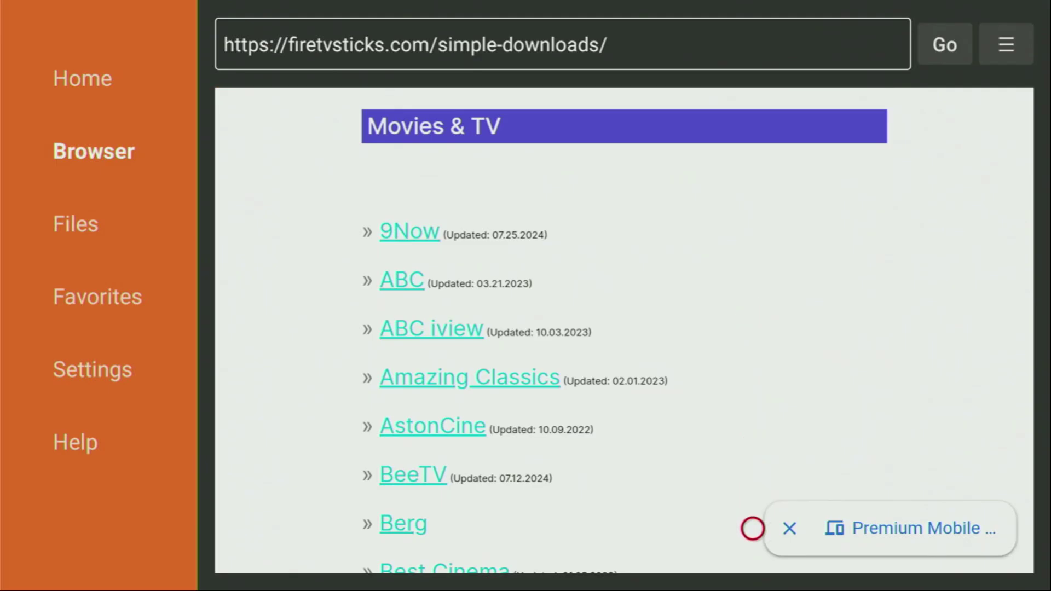
scroll(753, 551, "down", 5)
scroll(752, 551, "down", 7)
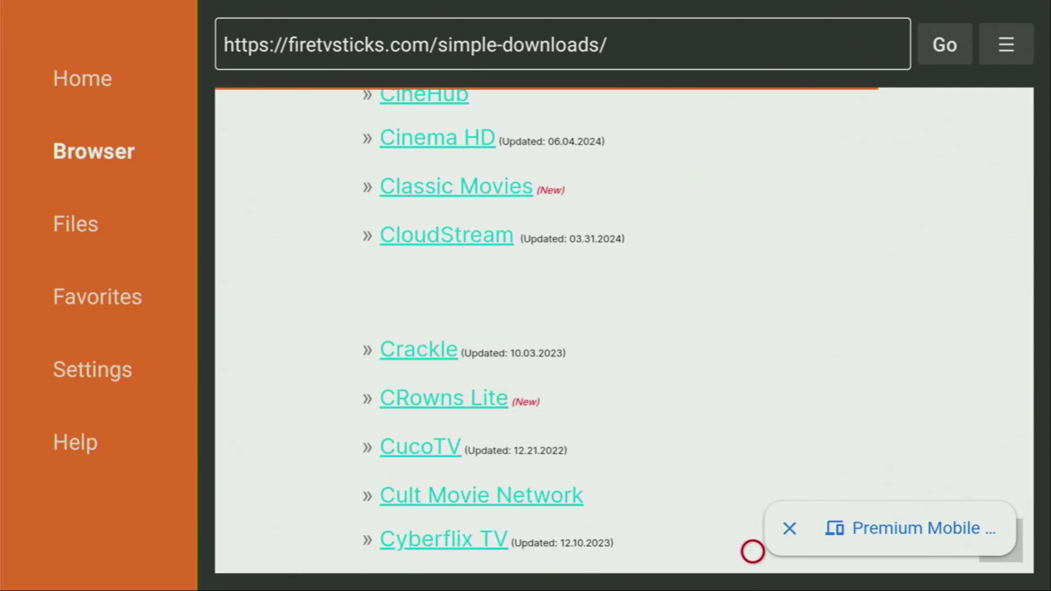
scroll(689, 551, "up", 15)
scroll(689, 552, "down", 15)
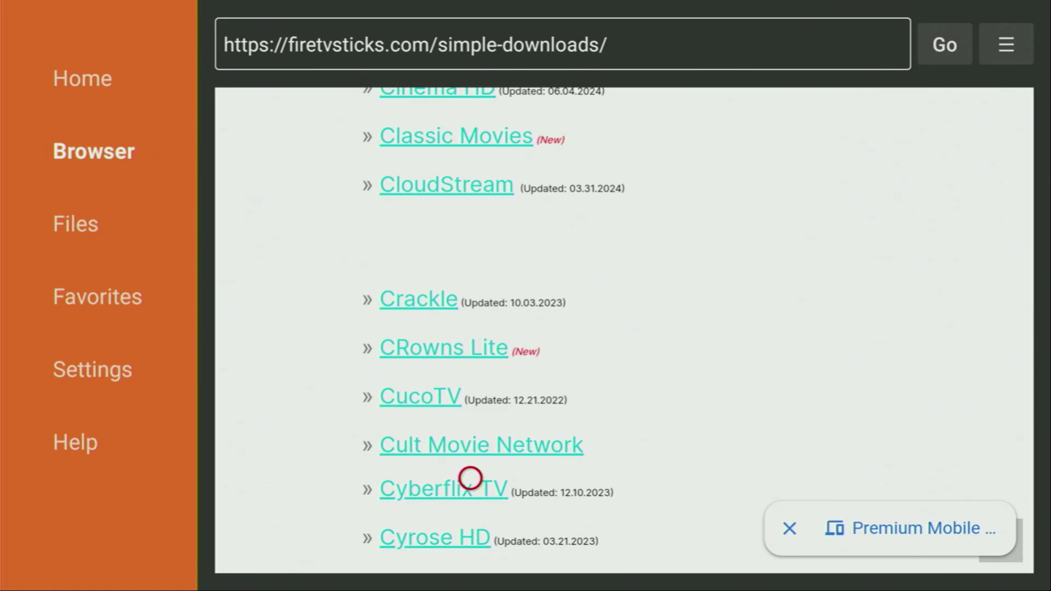
left_click(471, 479)
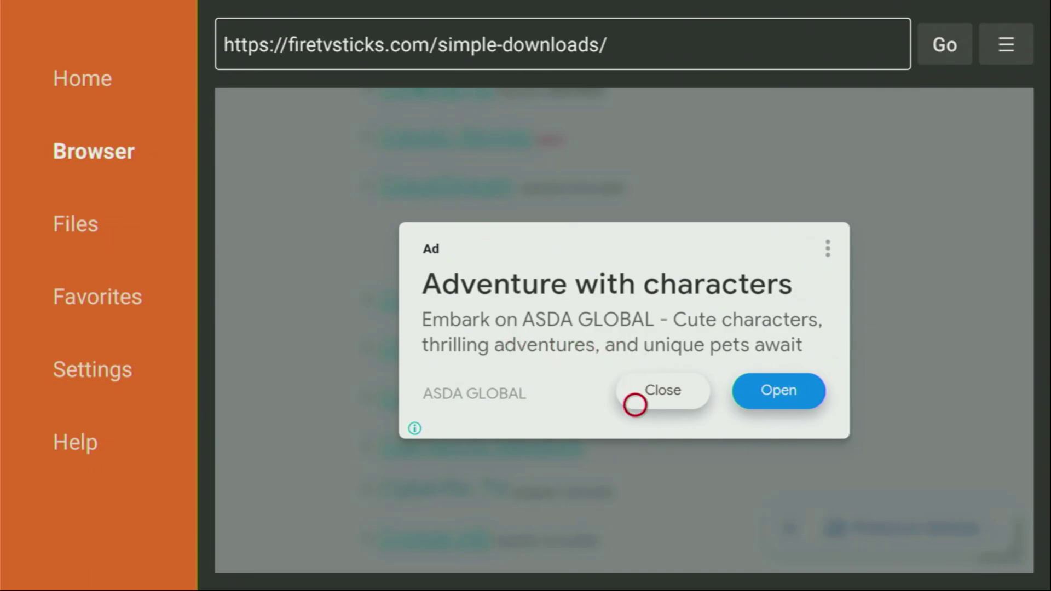
left_click(635, 405)
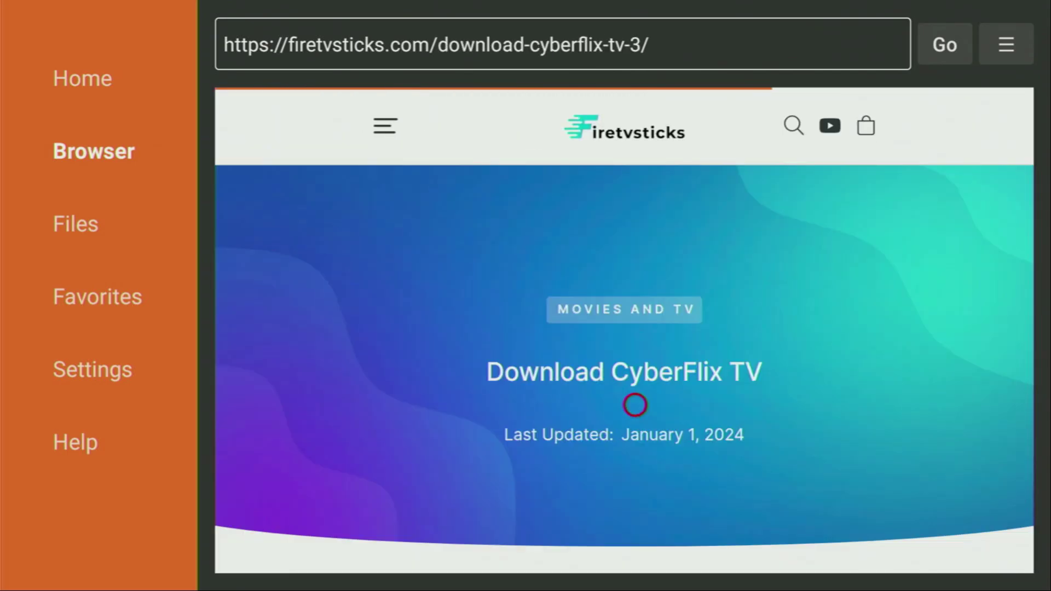
Download the Fire / Android TV CyberFlix APK (CyberFlix-TV-v3.6.0-Arm7-32Bit-Mod.apk) to the Downloader folder
scroll(635, 548, "down", 15)
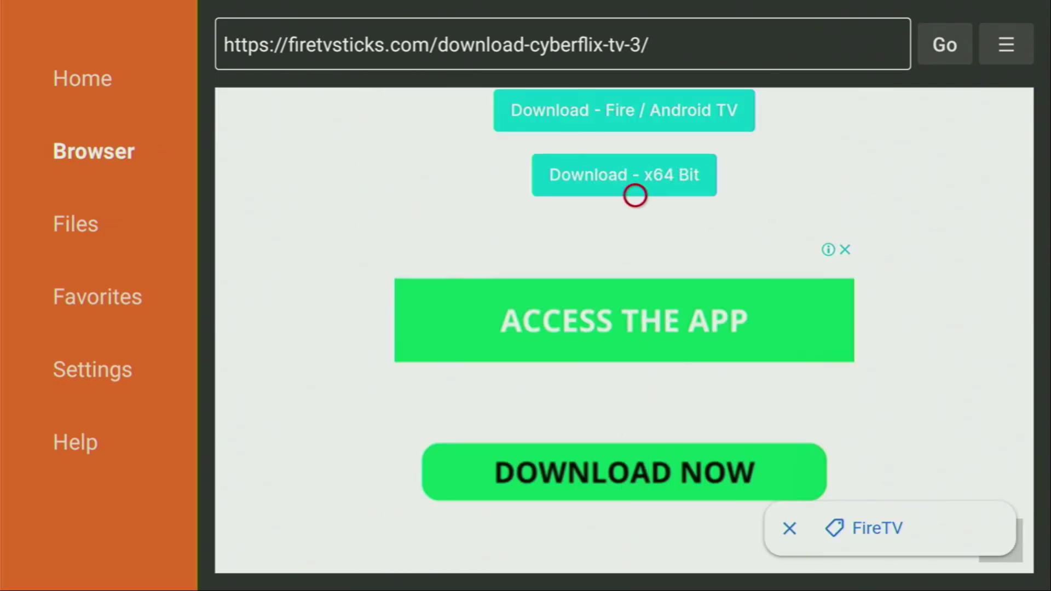
scroll(635, 131, "up", 8)
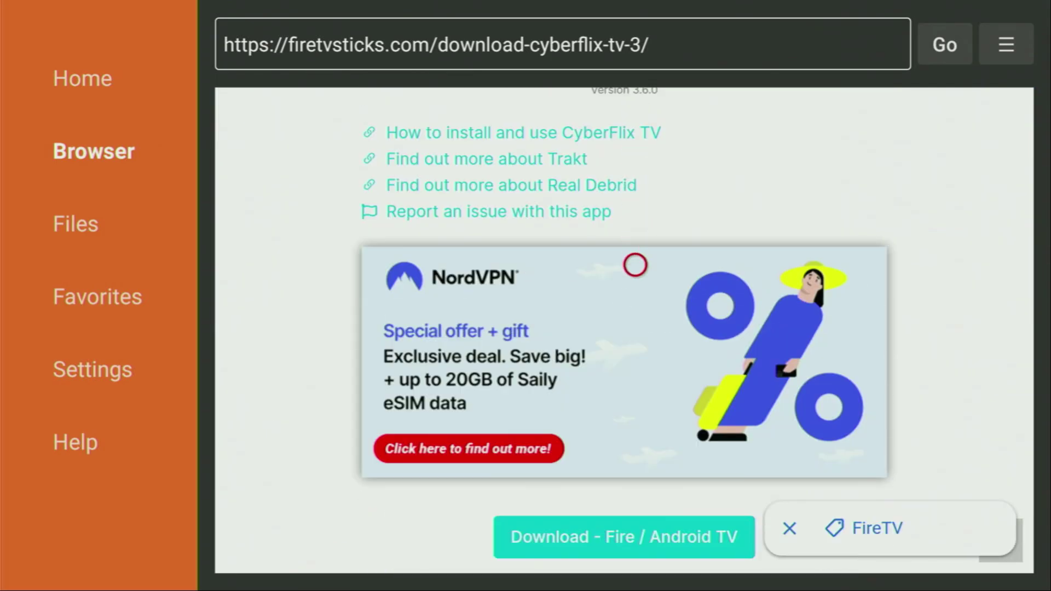
scroll(634, 547, "down", 5)
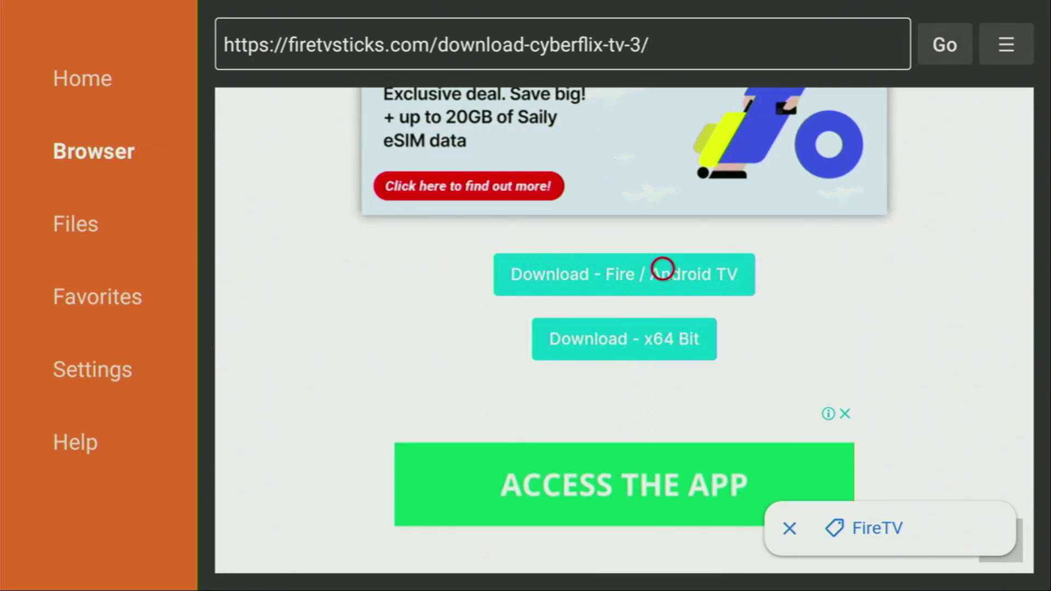
left_click(681, 268)
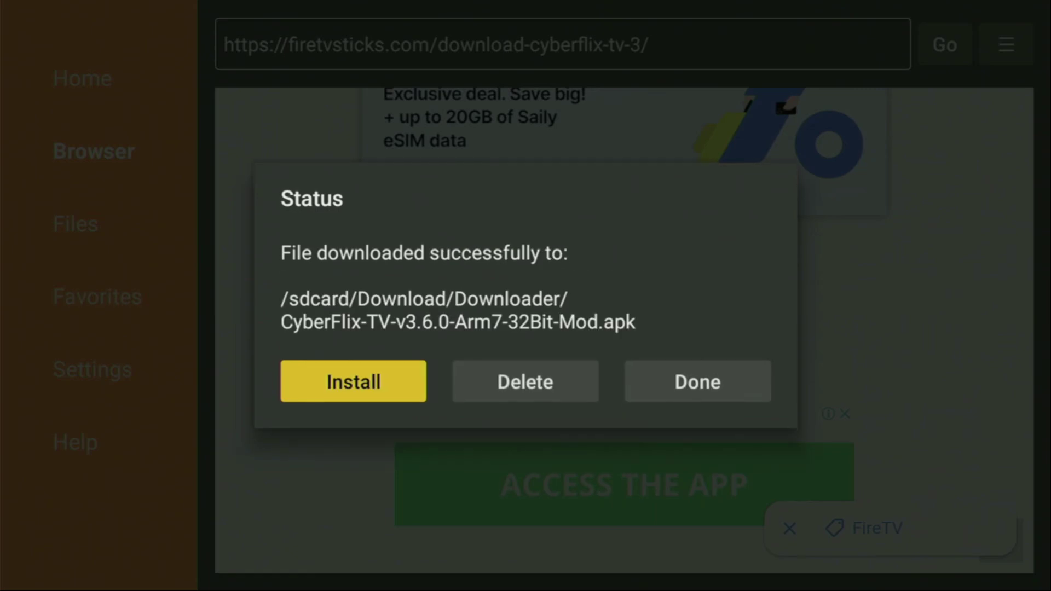
Install CyberFlix TV from the downloaded APK and finish with Done rather than opening it
key("Return")
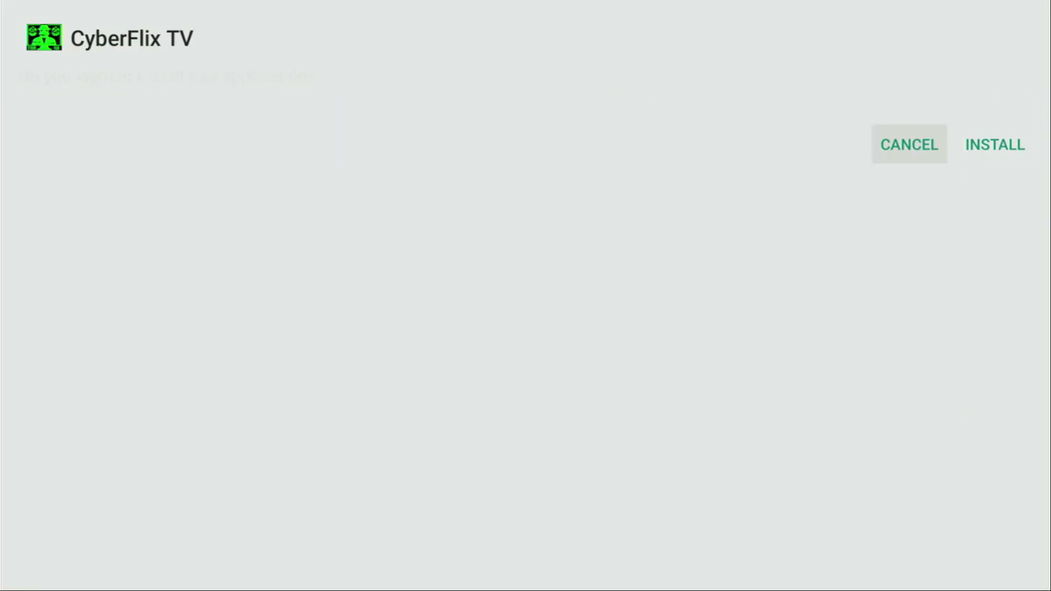
key("Right")
key("Return")
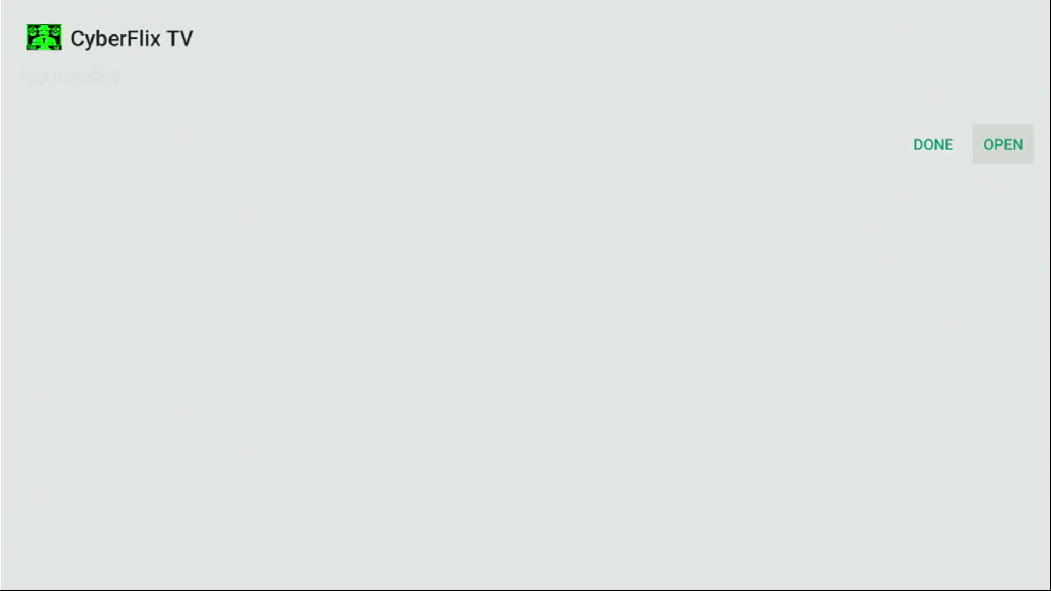
key("Left")
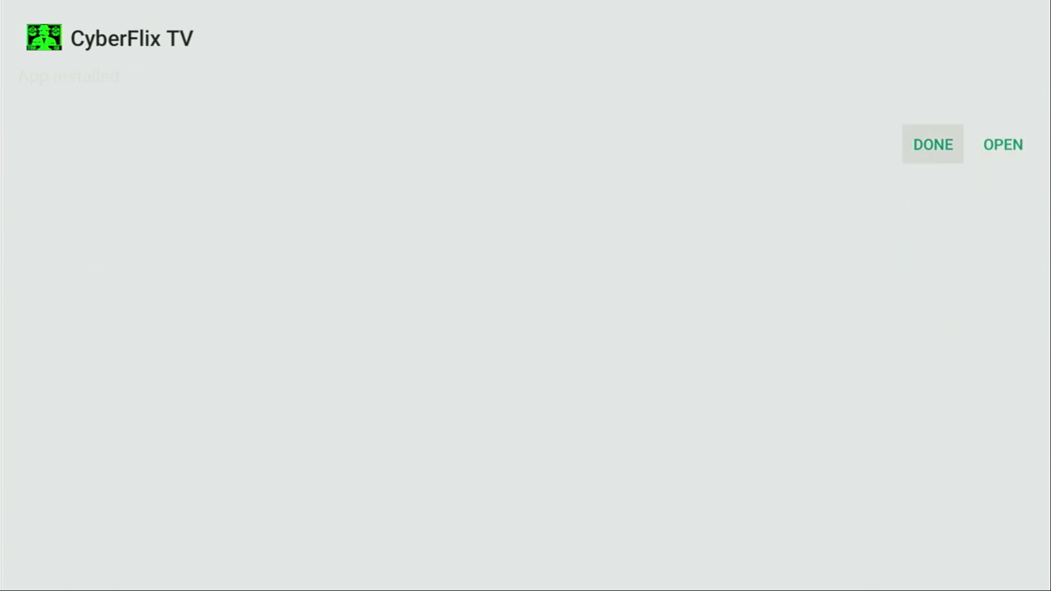
key("Return")
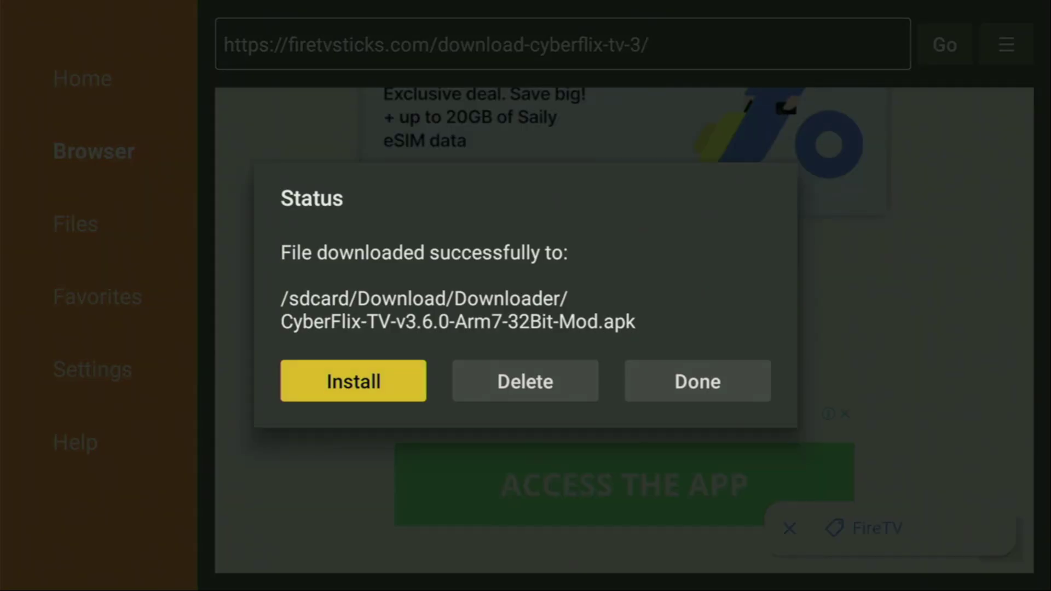
Delete the CyberFlix TV APK file and confirm the deletion
key("Right")
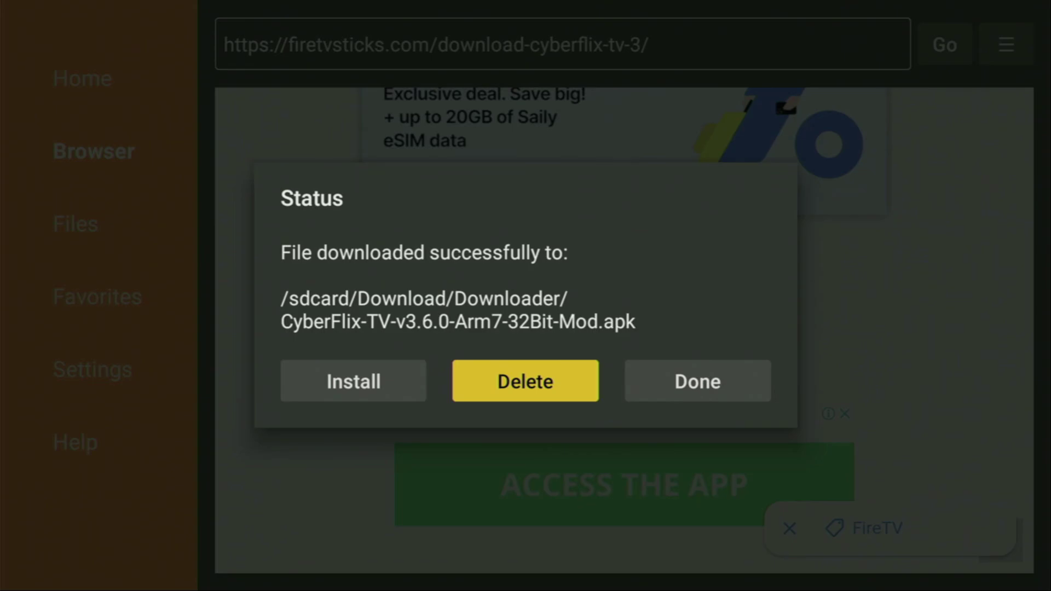
key("Return")
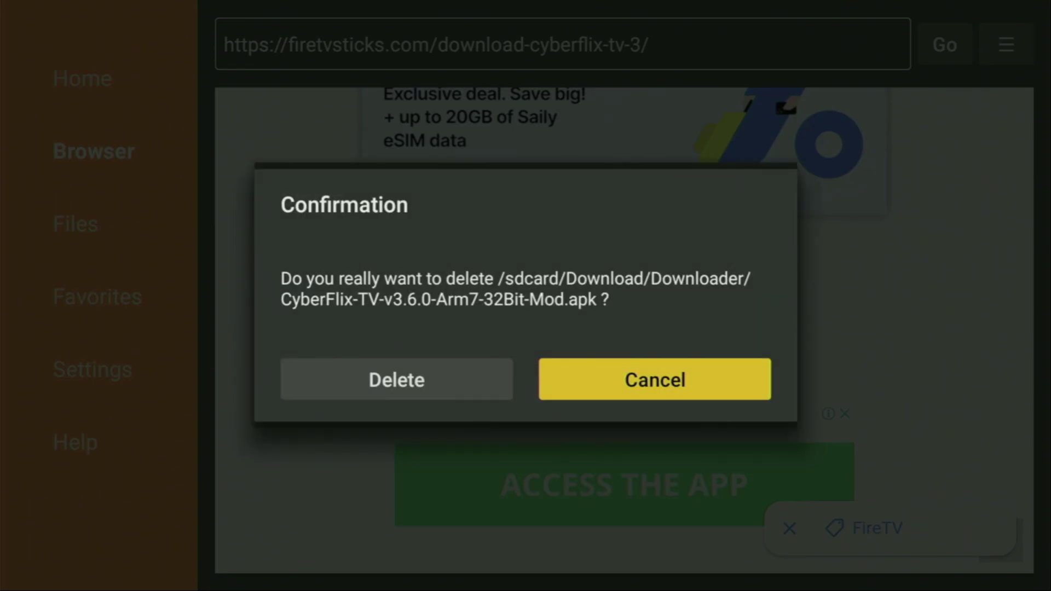
key("Left")
key("Return")
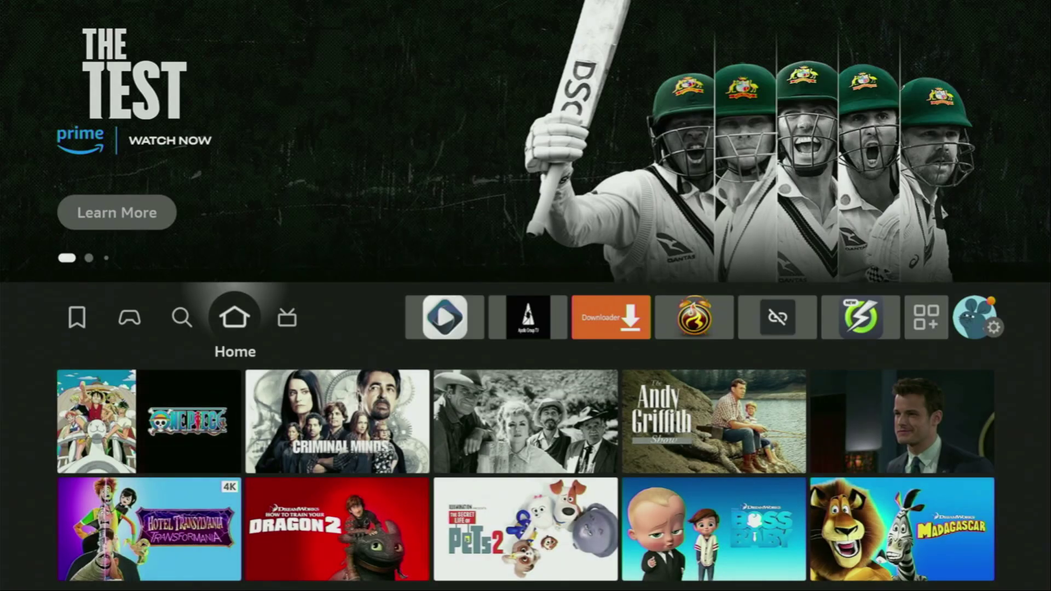
Go to Your Apps & Channels from Home and highlight the CyberFlix TV tile
key("Right")
key("Right")
key("Right")
key("Right")
key("Right")
key("Right")
key("Right")
key("Right")
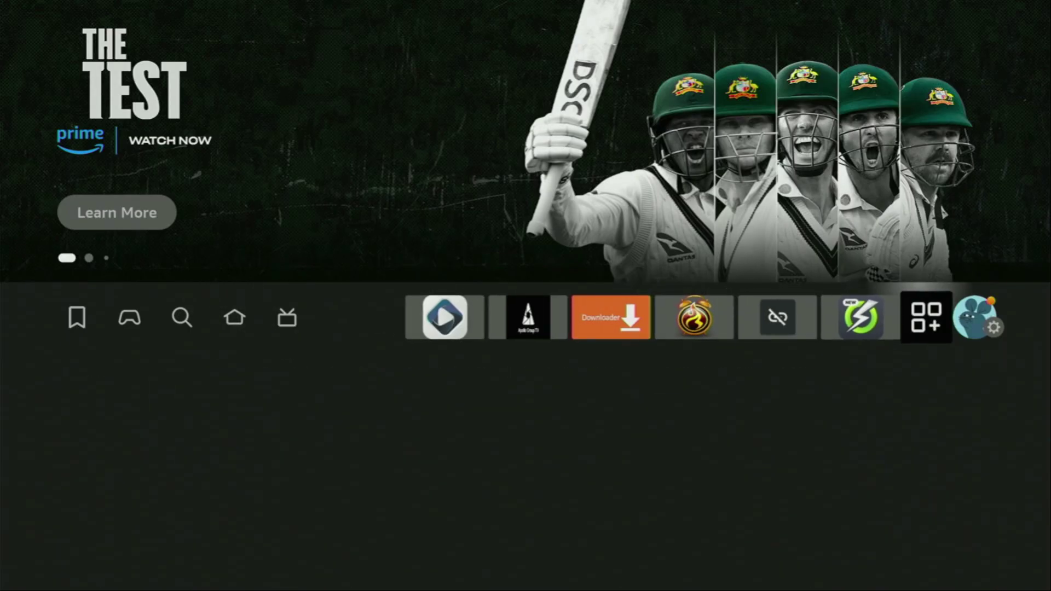
key("Return")
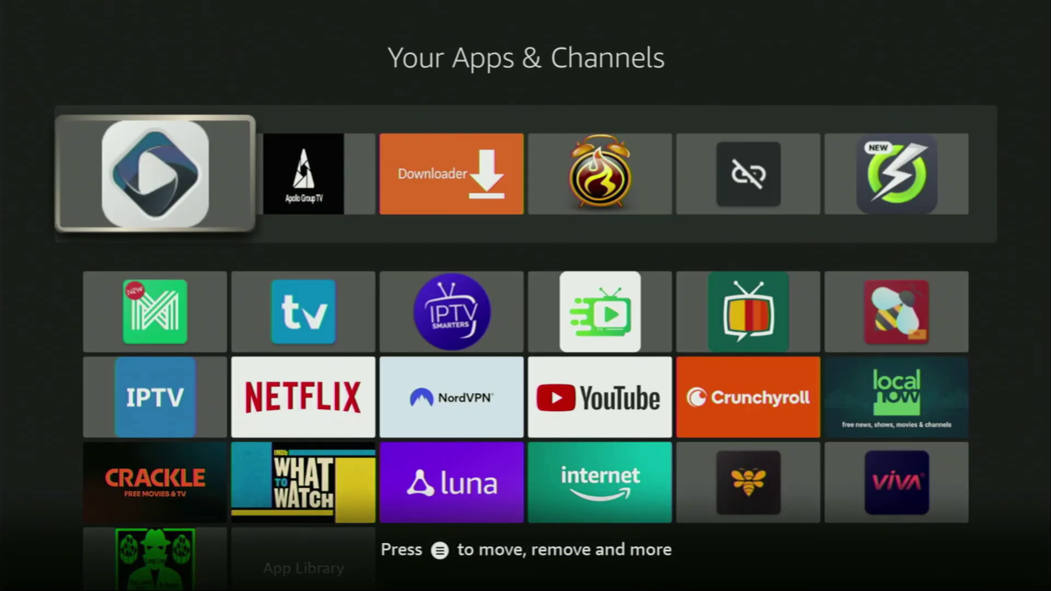
key("Down")
key("Down")
key("Down")
key("Down")
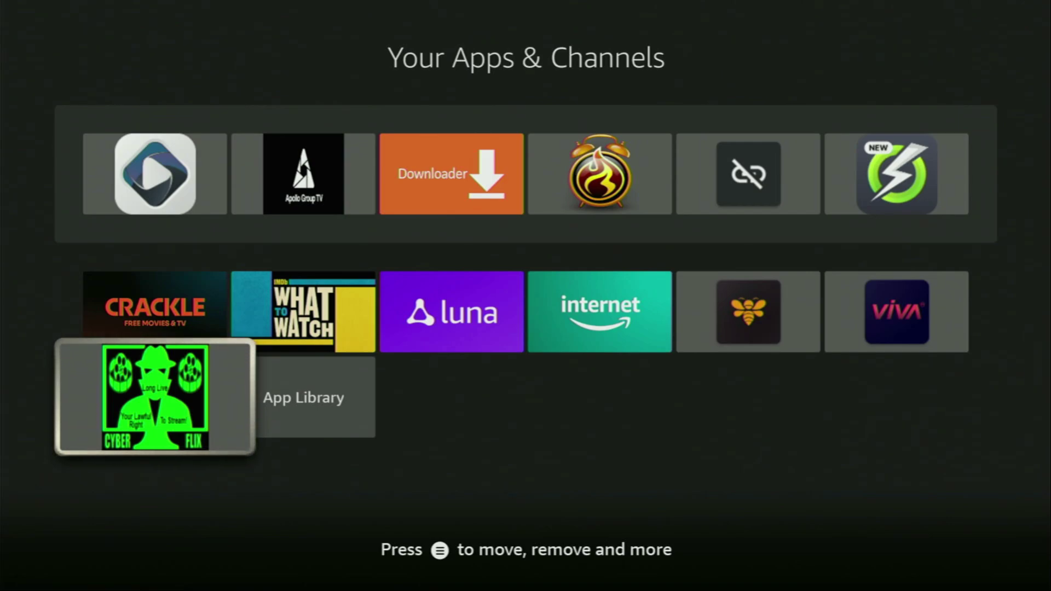
Use Move to front from the CyberFlix TV options menu to place it first in the grid
key("Menu")
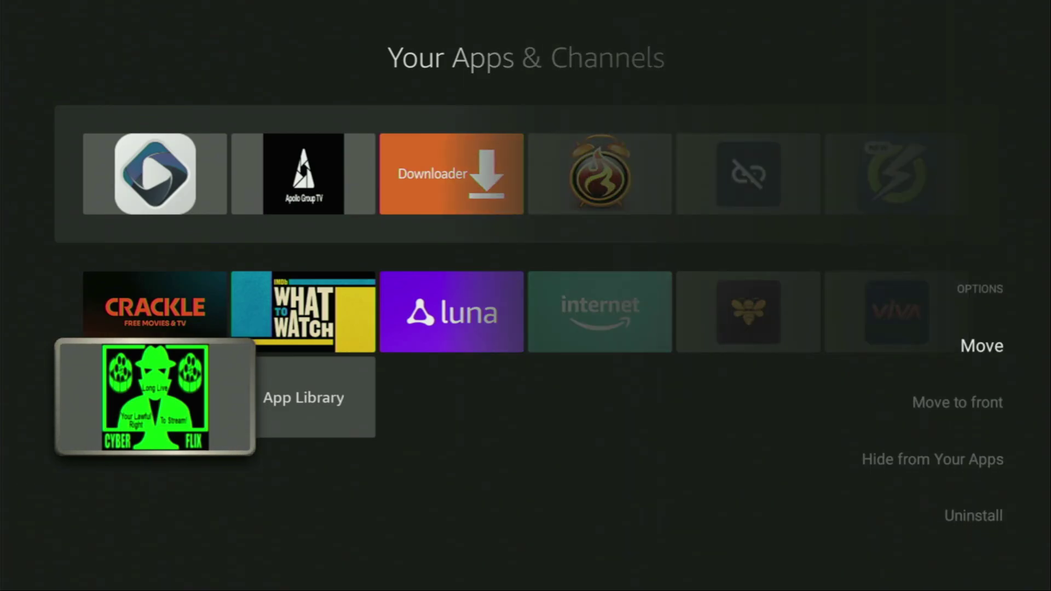
key("Down")
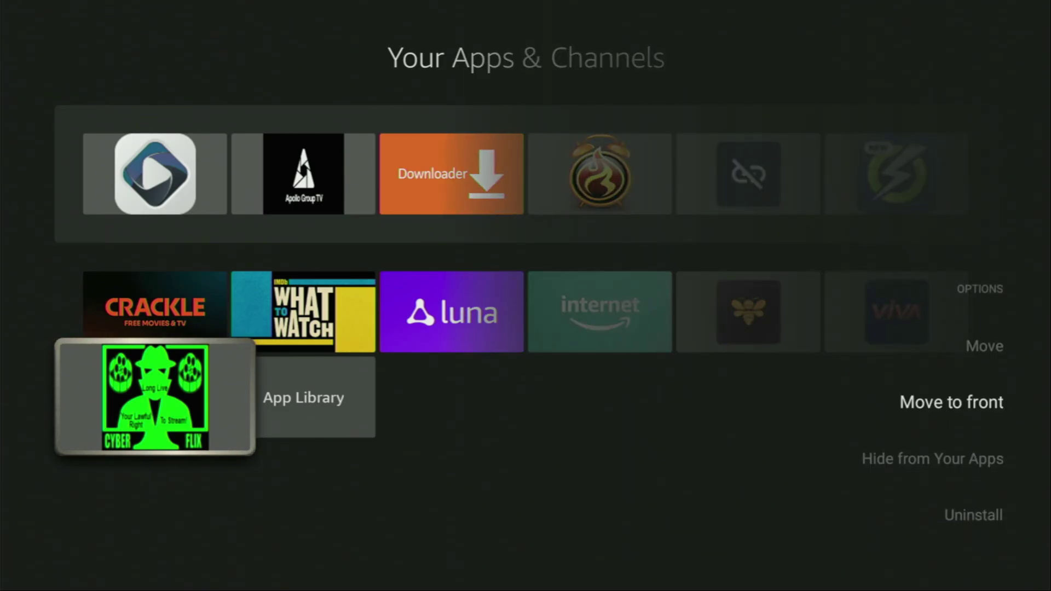
key("Return")
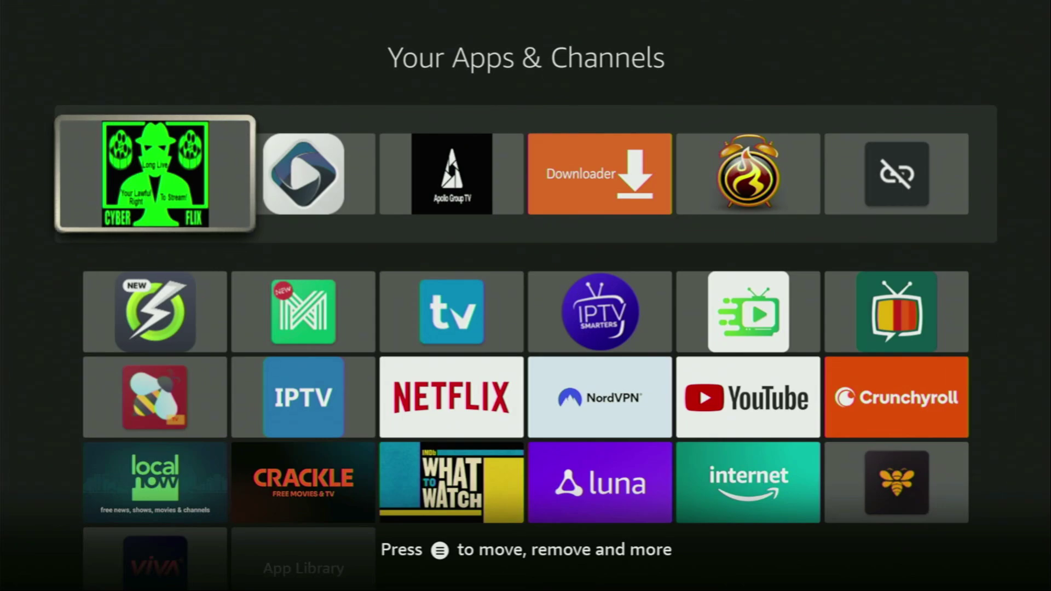
key("Down")
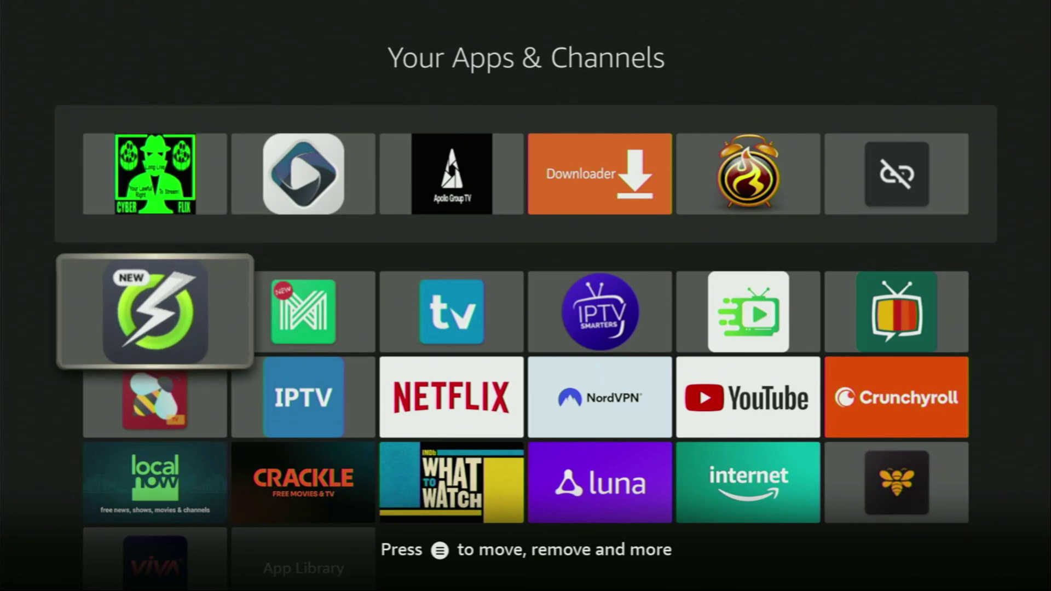
key("Down")
key("Right")
key("Right")
key("Right")
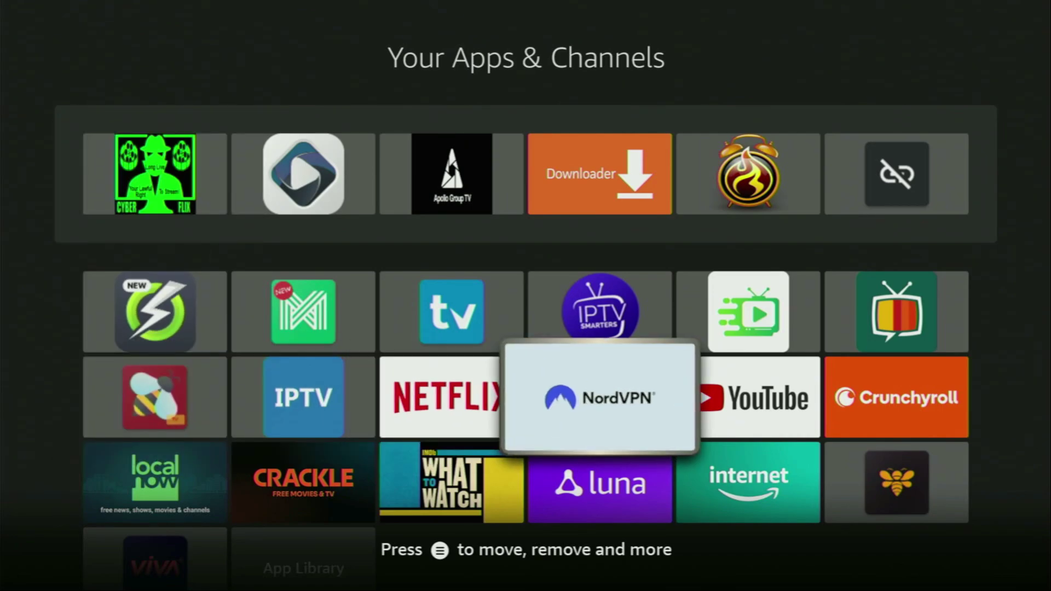